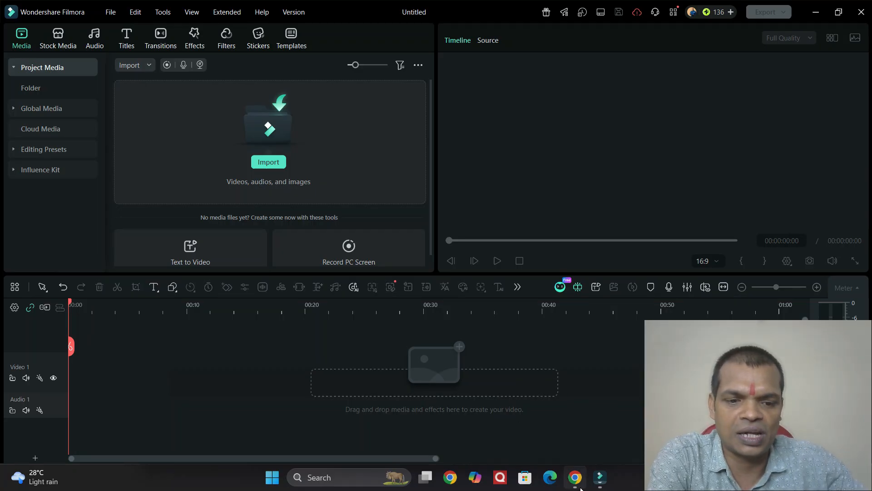
Launch Google Chrome from the taskbar and choose the Person 1 profile
{"action": "left_click", "coordinate": [450, 478]}
{"action": "left_click", "coordinate": [584, 223]}
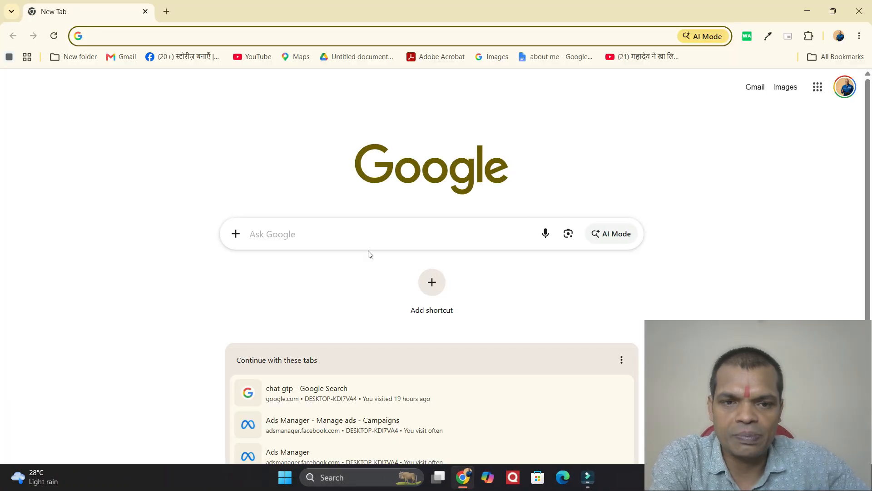
Search Google for 'gemini', open the Google Gemini site, and start voice dictation
{"action": "left_click", "coordinate": [337, 238]}
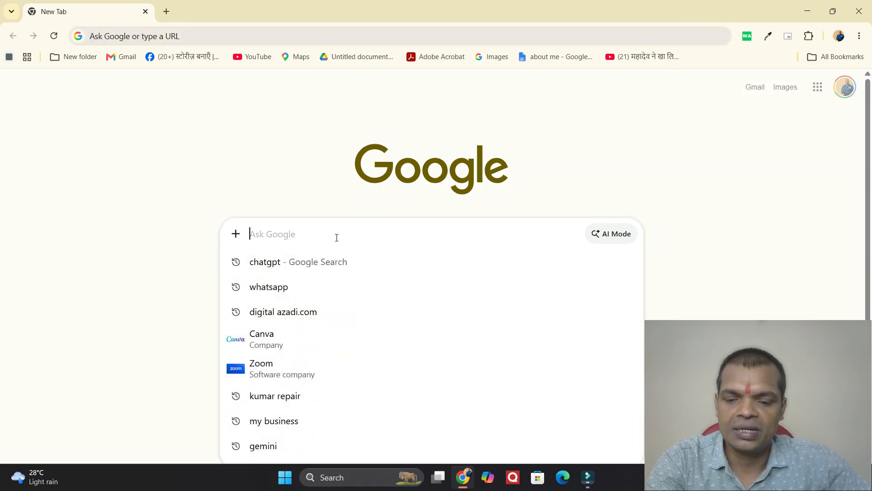
{"action": "type", "text": "gemini"}
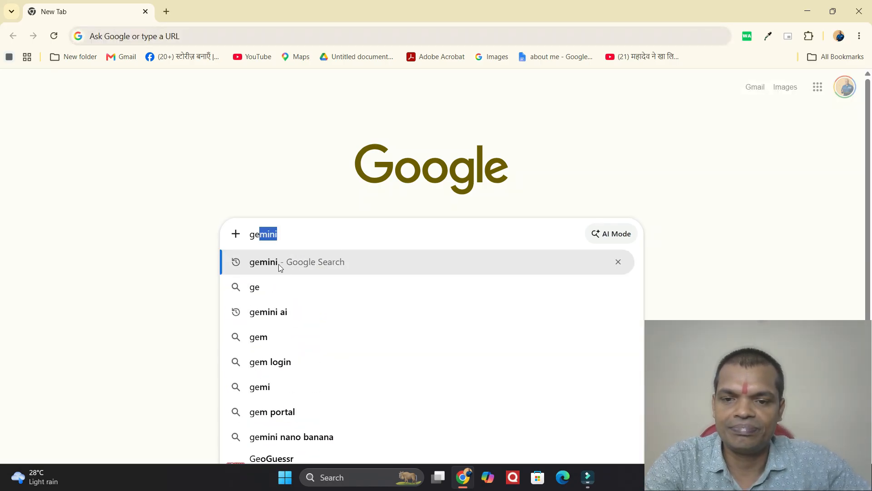
{"action": "left_click", "coordinate": [279, 262]}
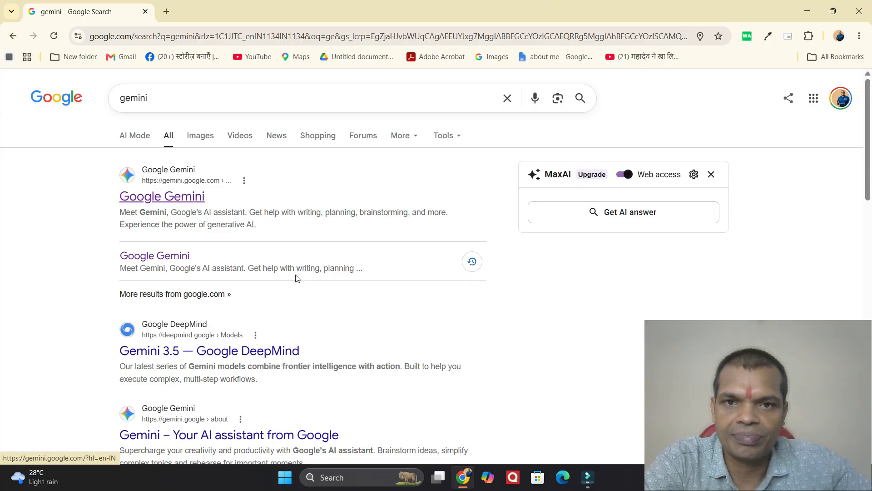
{"action": "left_click", "coordinate": [176, 186]}
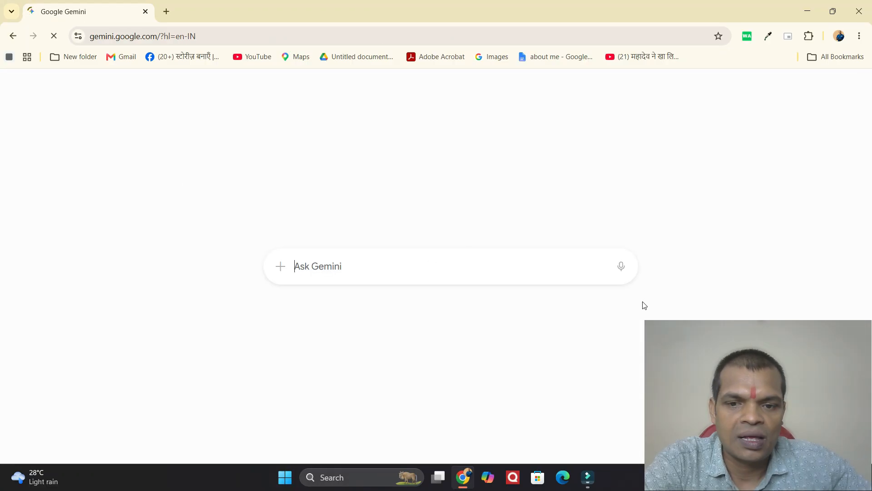
{"action": "left_click", "coordinate": [621, 268]}
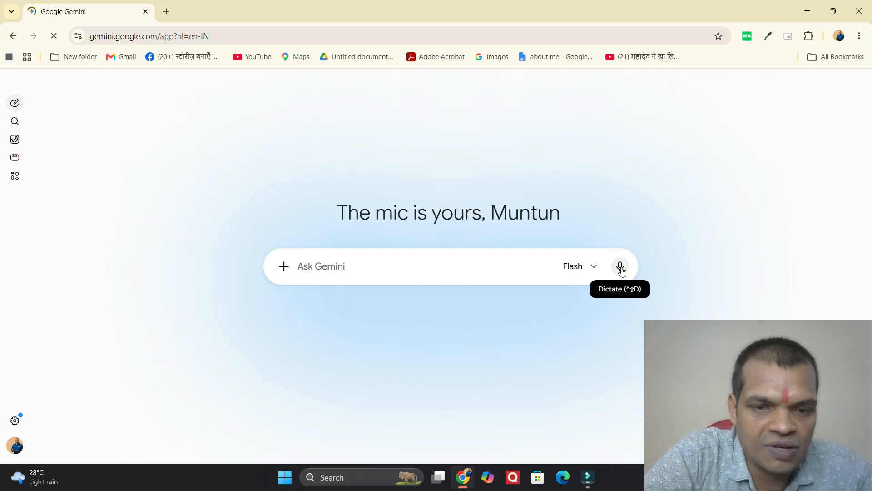
{"action": "left_click", "coordinate": [622, 272]}
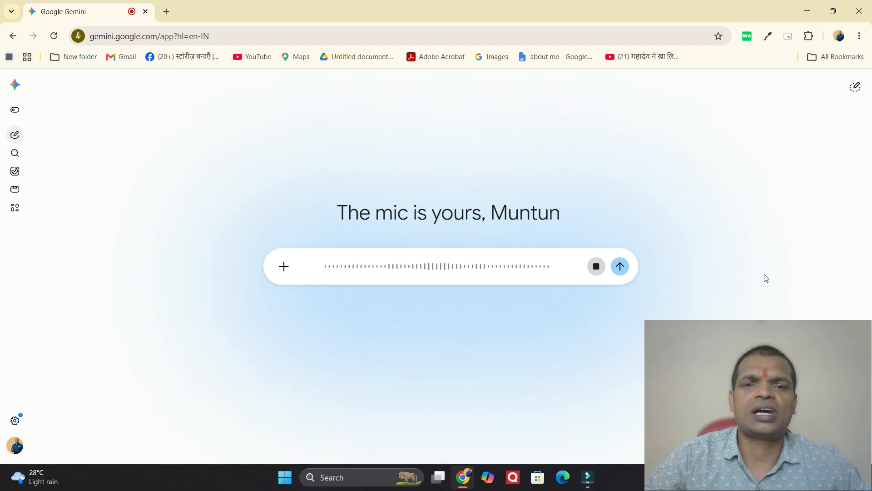
Send the spoken Hindi request for a Kumar Repairing ad to Gemini
{"action": "left_click", "coordinate": [620, 267]}
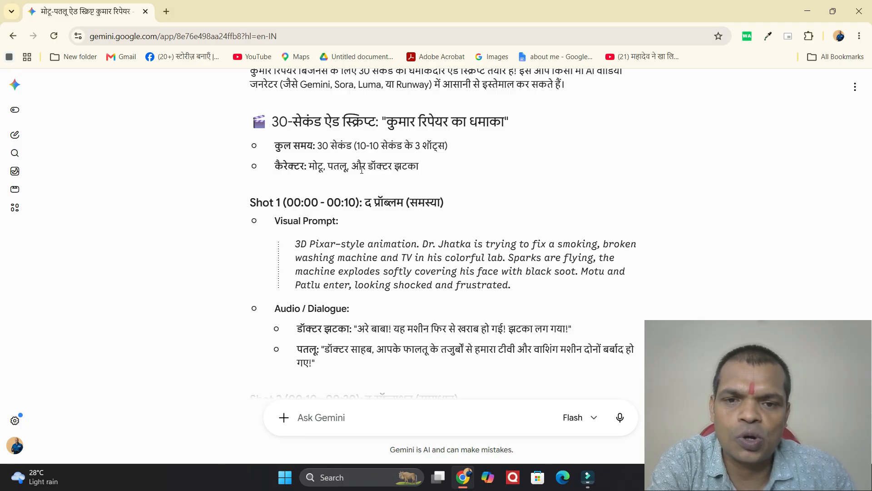
Scroll through Gemini's ad script, covering Shots 1–3 and the video-generation guide
{"action": "scroll", "coordinate": [417, 169], "scroll_direction": "down", "scroll_amount": 6}
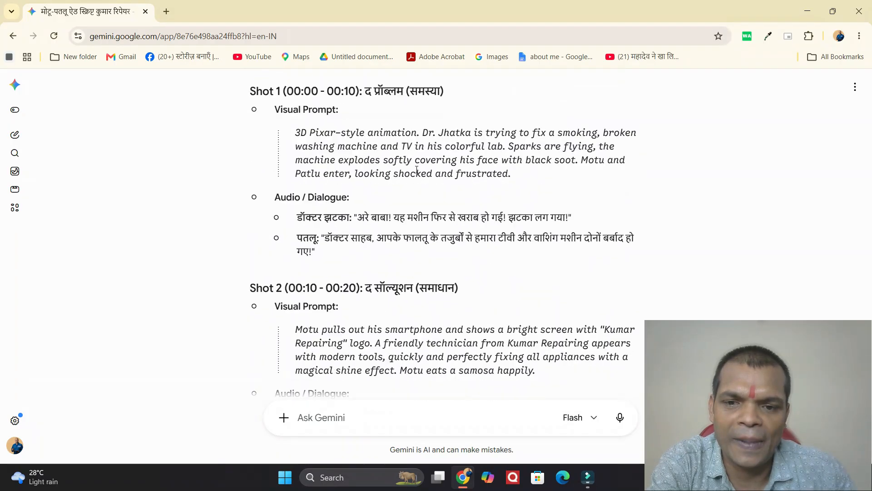
{"action": "scroll", "coordinate": [417, 170], "scroll_direction": "down", "scroll_amount": 5}
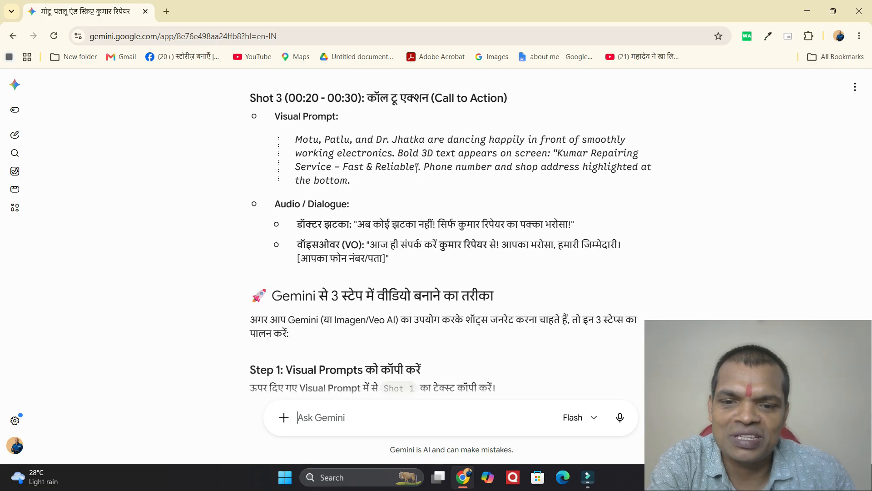
{"action": "scroll", "coordinate": [417, 169], "scroll_direction": "down", "scroll_amount": 3}
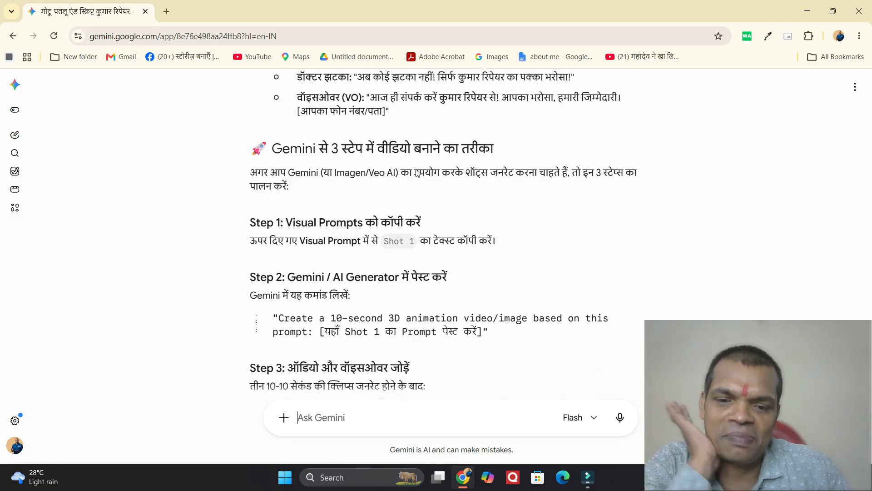
{"action": "scroll", "coordinate": [417, 173], "scroll_direction": "down", "scroll_amount": 2}
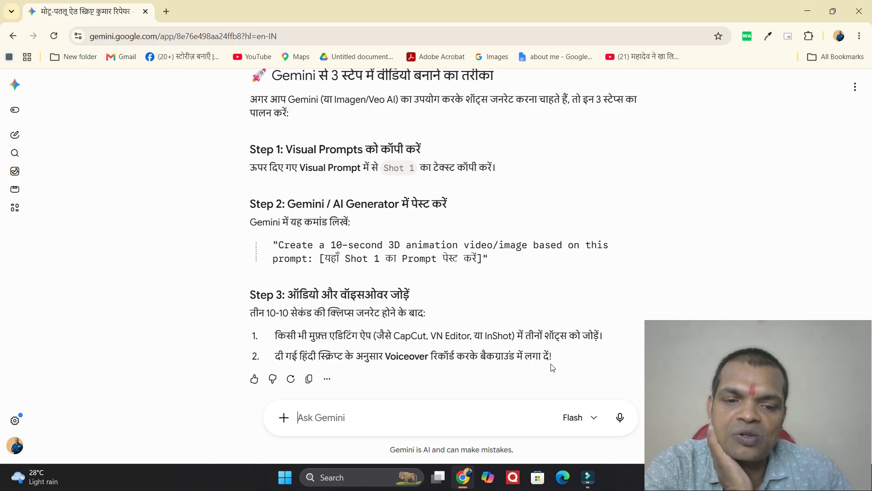
{"action": "scroll", "coordinate": [475, 348], "scroll_direction": "up", "scroll_amount": 6}
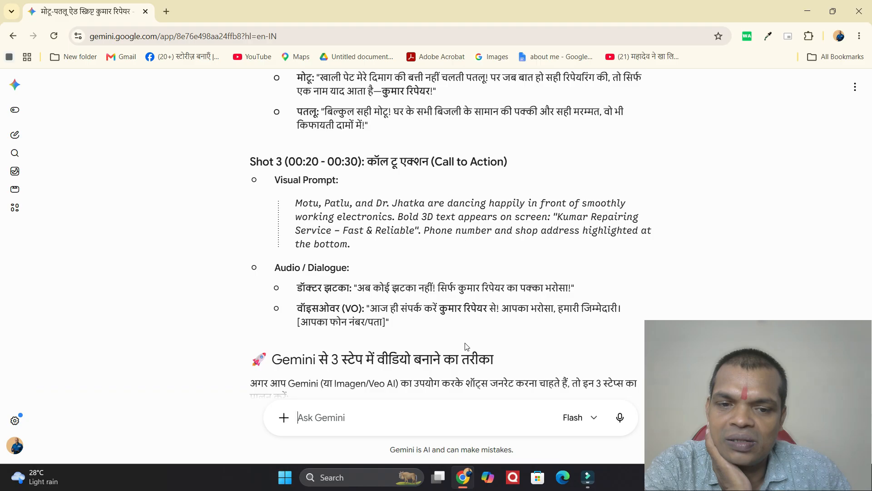
{"action": "scroll", "coordinate": [467, 347], "scroll_direction": "up", "scroll_amount": 10}
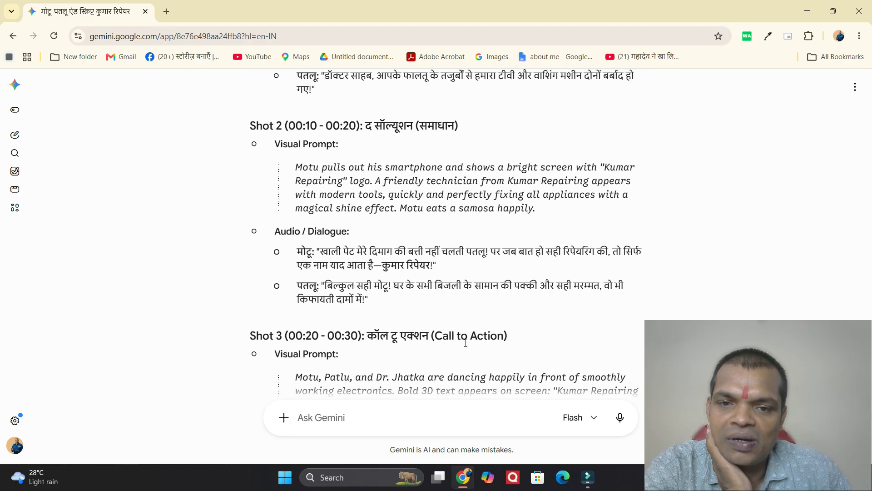
{"action": "scroll", "coordinate": [467, 347], "scroll_direction": "up", "scroll_amount": 3}
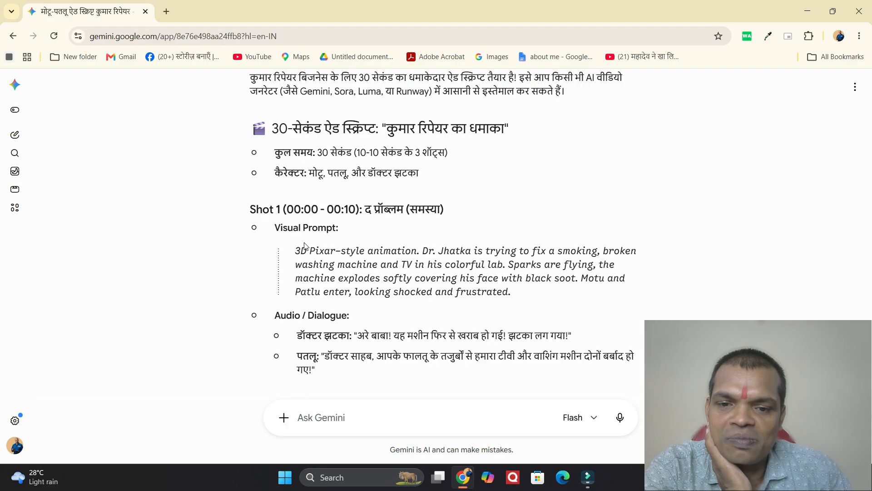
{"action": "scroll", "coordinate": [323, 257], "scroll_direction": "down", "scroll_amount": 1}
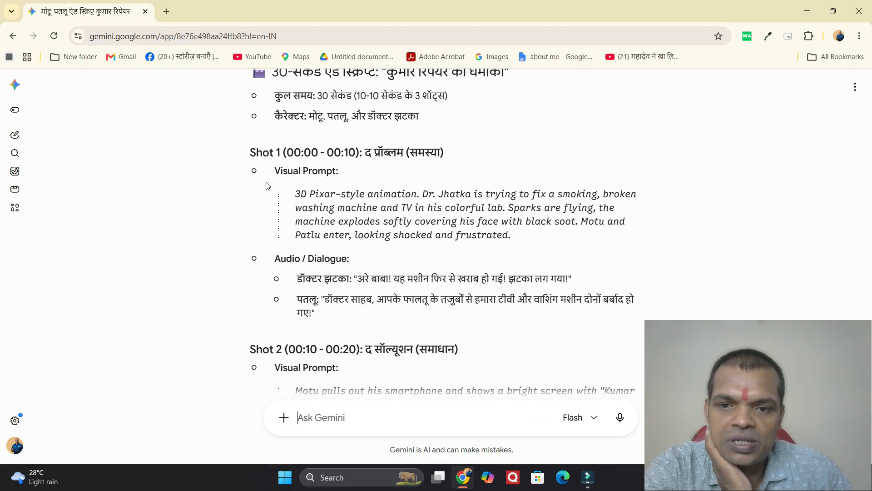
Copy Shot 1's visual prompt and dialogue into a new prompt ending 'create video', and send it
{"action": "left_click_drag", "start_coordinate": [277, 169], "coordinate": [383, 314]}
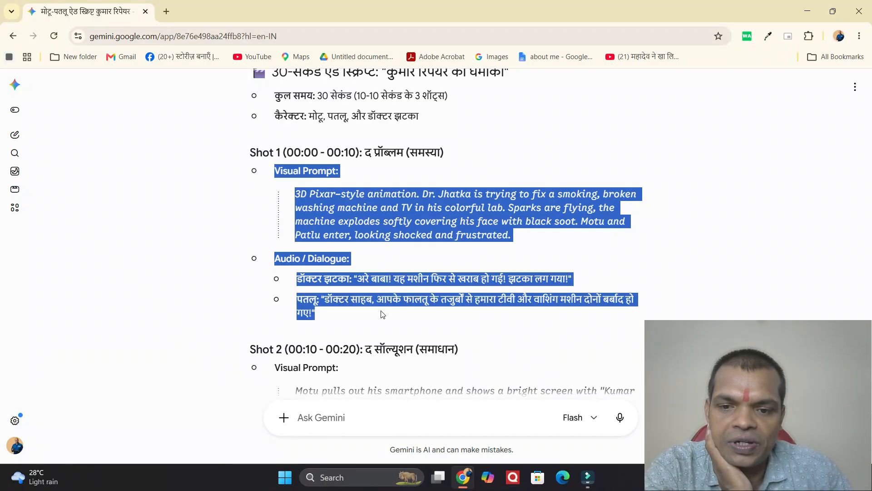
{"action": "right_click", "coordinate": [334, 237]}
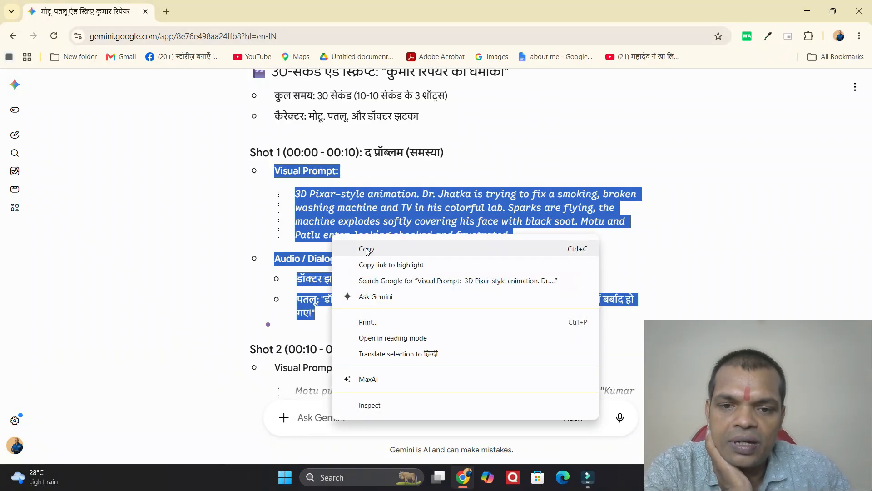
{"action": "left_click", "coordinate": [368, 250]}
{"action": "left_click", "coordinate": [339, 416]}
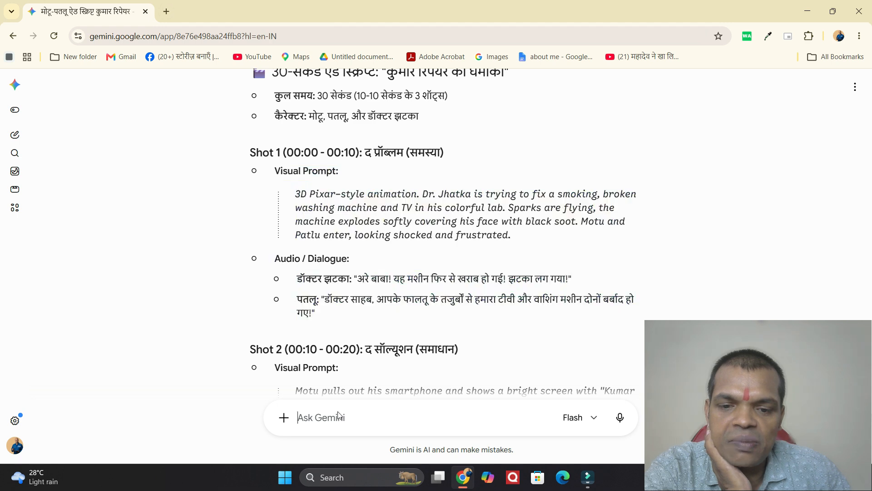
{"action": "right_click", "coordinate": [339, 416]}
{"action": "left_click", "coordinate": [374, 258]}
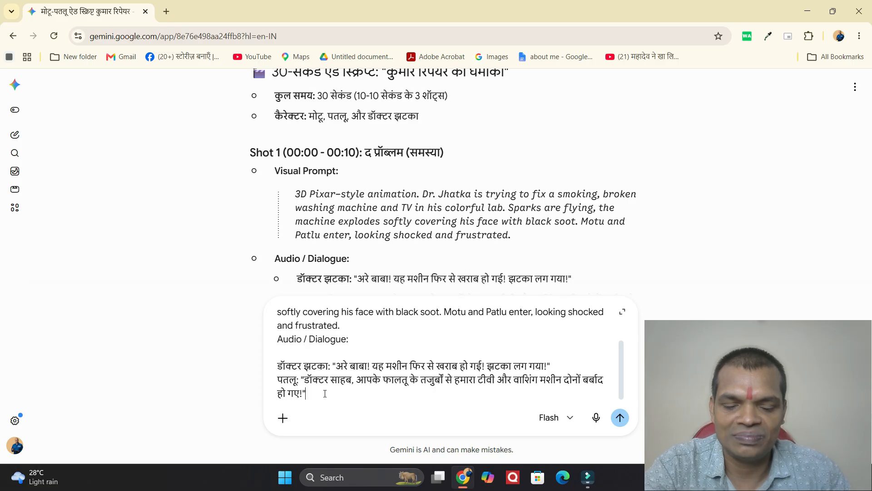
{"action": "type", "text": "create video"}
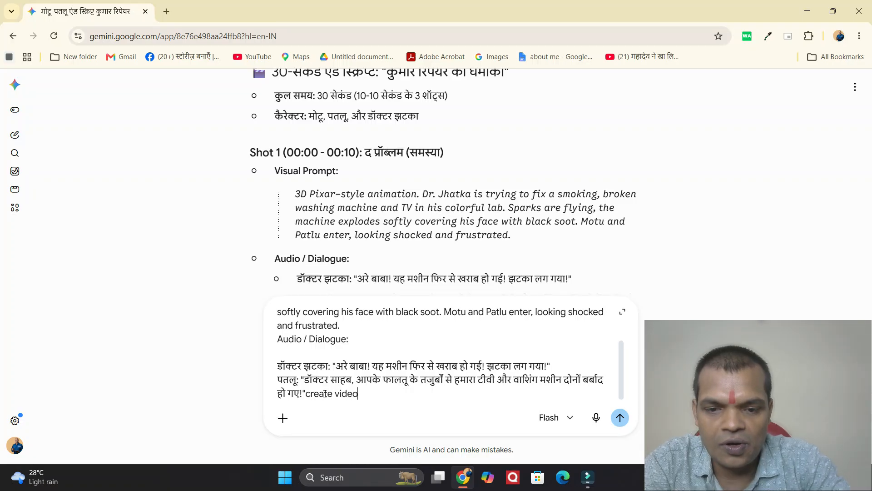
{"action": "left_click", "coordinate": [620, 418]}
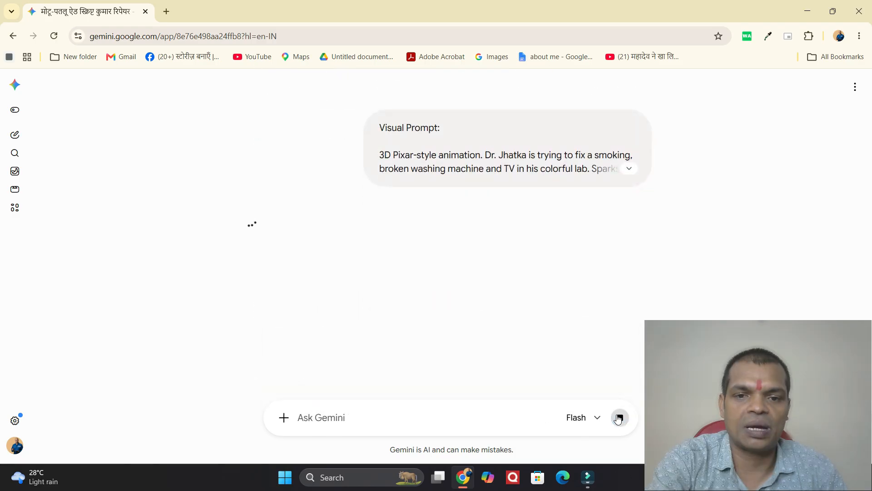
Copy Shot 2's visual prompt and dialogue, then scroll down to the finished first video
{"action": "left_click_drag", "start_coordinate": [738, 358], "coordinate": [740, 323]}
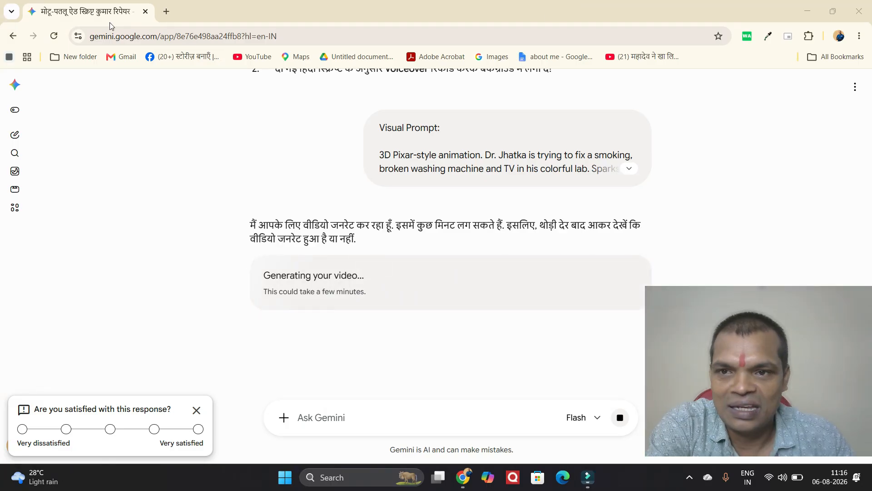
{"action": "scroll", "coordinate": [446, 99], "scroll_direction": "up", "scroll_amount": 3}
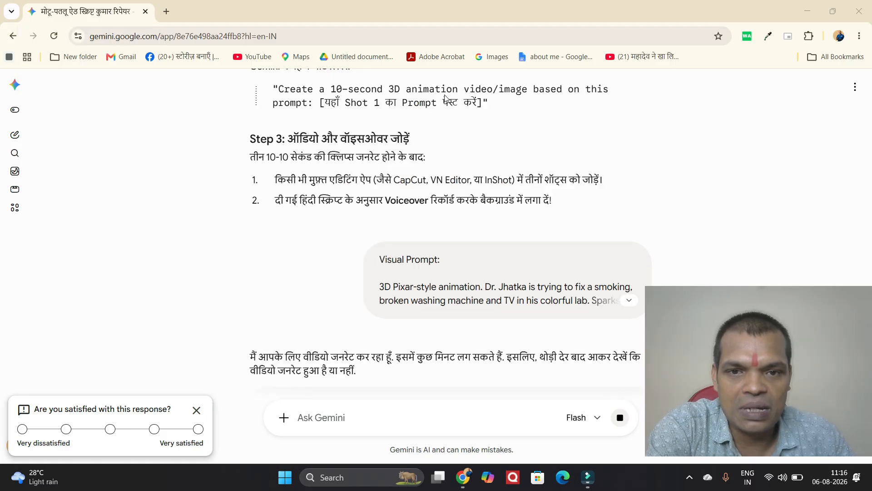
{"action": "scroll", "coordinate": [445, 99], "scroll_direction": "up", "scroll_amount": 10}
{"action": "scroll", "coordinate": [446, 99], "scroll_direction": "up", "scroll_amount": 3}
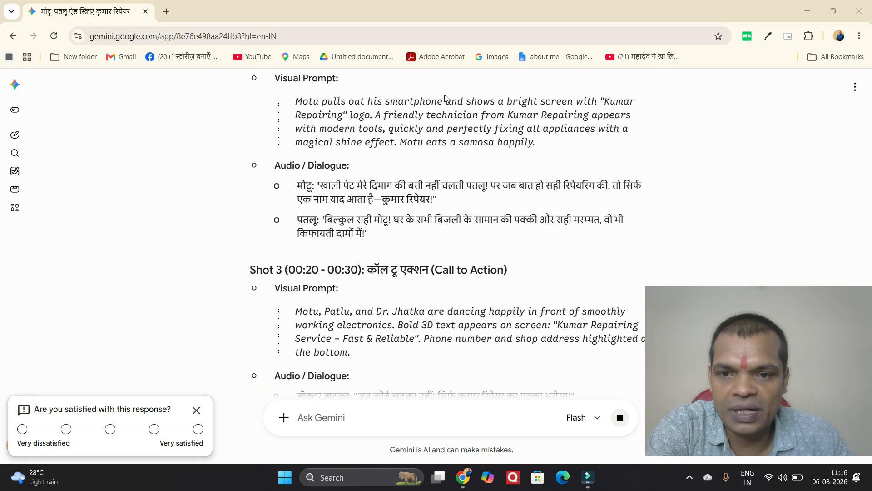
{"action": "scroll", "coordinate": [446, 99], "scroll_direction": "up", "scroll_amount": 1}
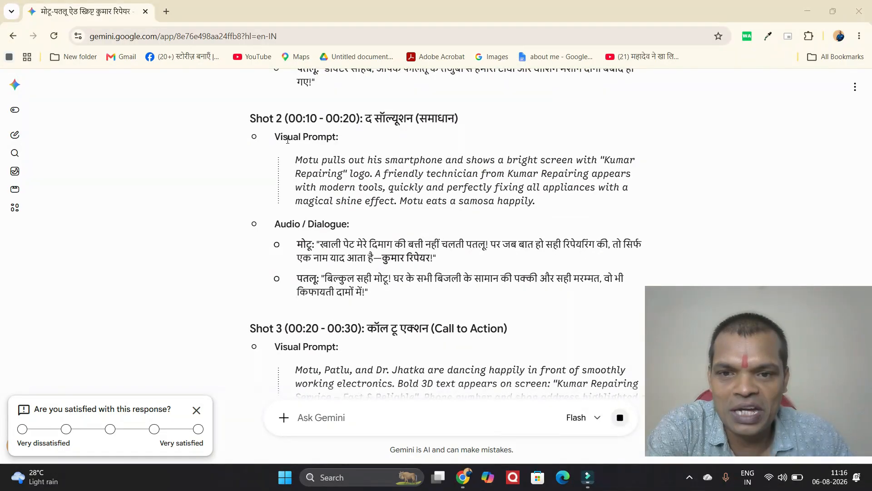
{"action": "left_click_drag", "start_coordinate": [277, 136], "coordinate": [348, 296]}
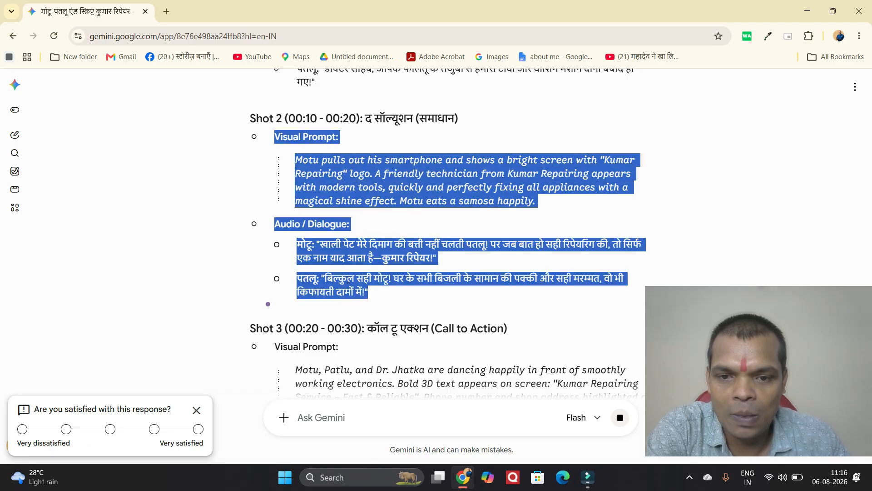
{"action": "right_click", "coordinate": [348, 280]}
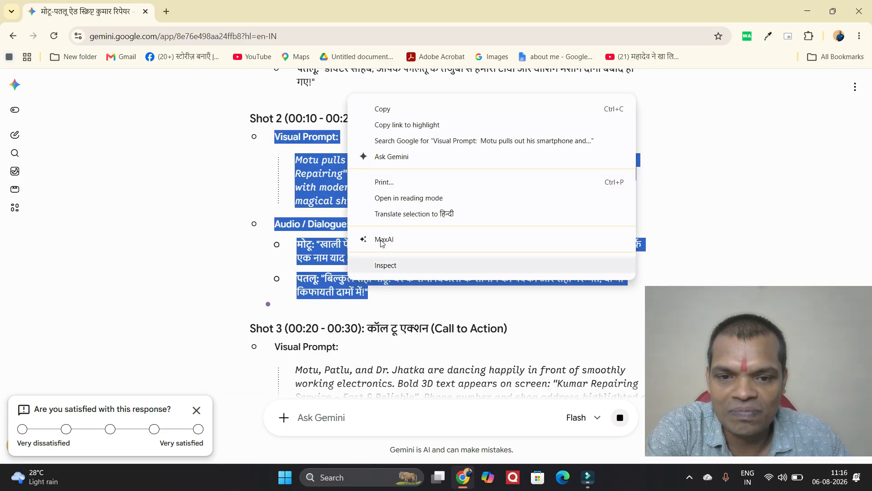
{"action": "left_click", "coordinate": [383, 112]}
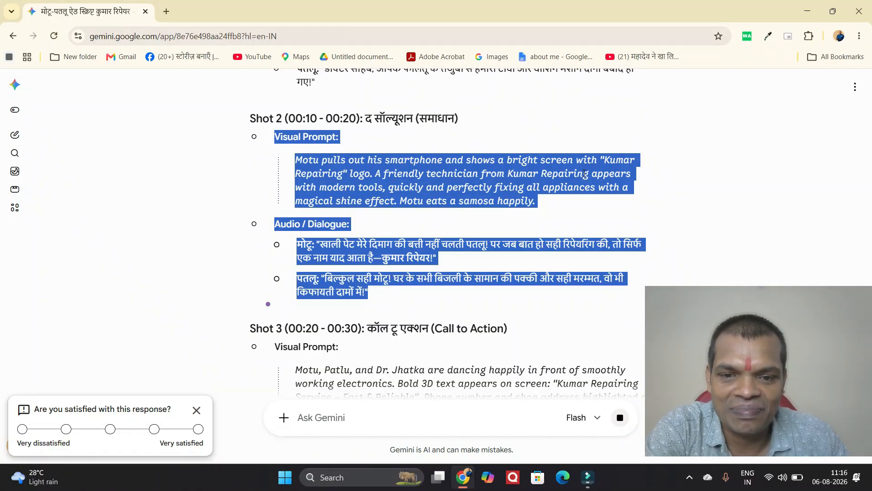
{"action": "scroll", "coordinate": [456, 358], "scroll_direction": "down", "scroll_amount": 5}
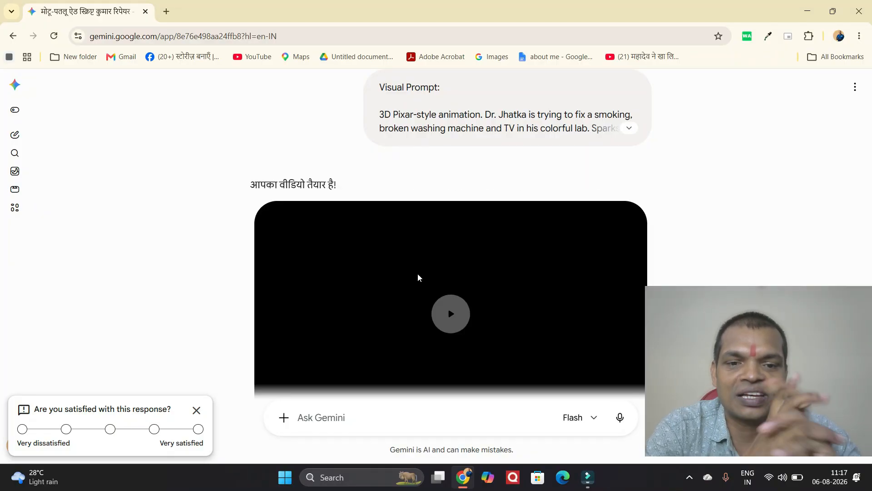
Play the generated Dr. Jhatka clip and download it
{"action": "scroll", "coordinate": [450, 256], "scroll_direction": "down", "scroll_amount": 2}
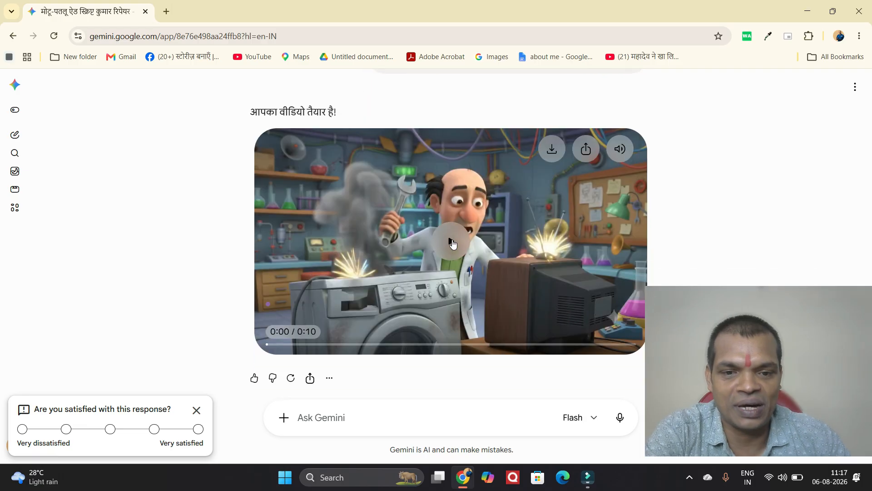
{"action": "left_click", "coordinate": [453, 239]}
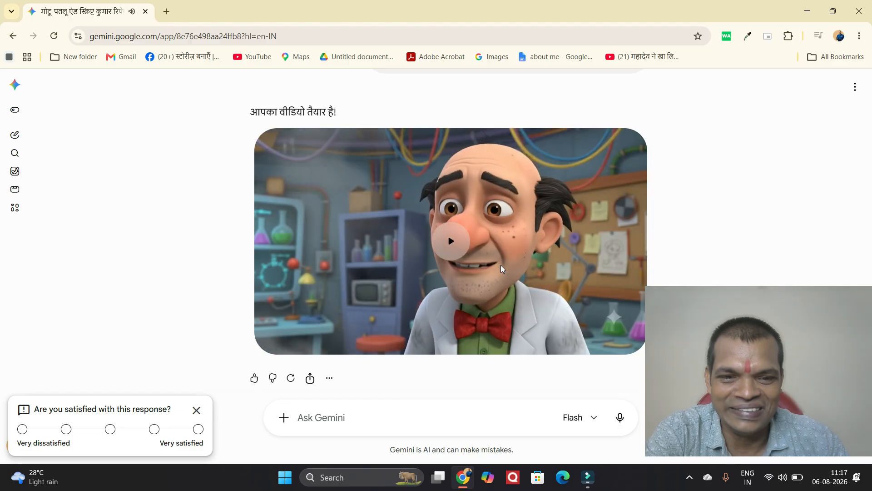
{"action": "mouse_move", "coordinate": [524, 216]}
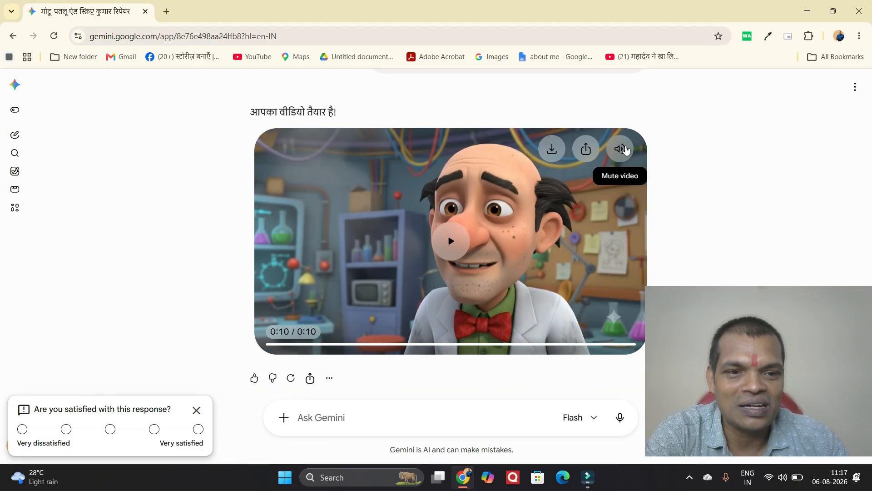
{"action": "left_click", "coordinate": [552, 150]}
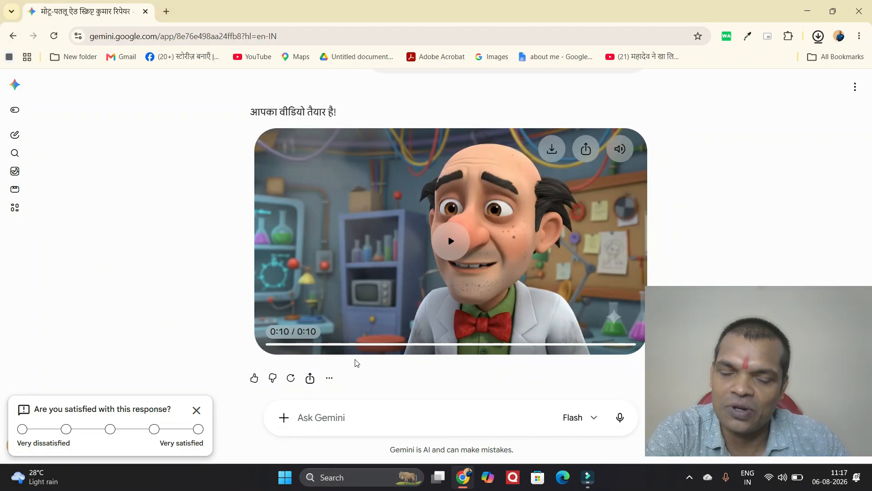
Paste the copied Shot 2 prompt and dialogue into the Ask Gemini box
{"action": "left_click", "coordinate": [358, 419]}
{"action": "right_click", "coordinate": [359, 419]}
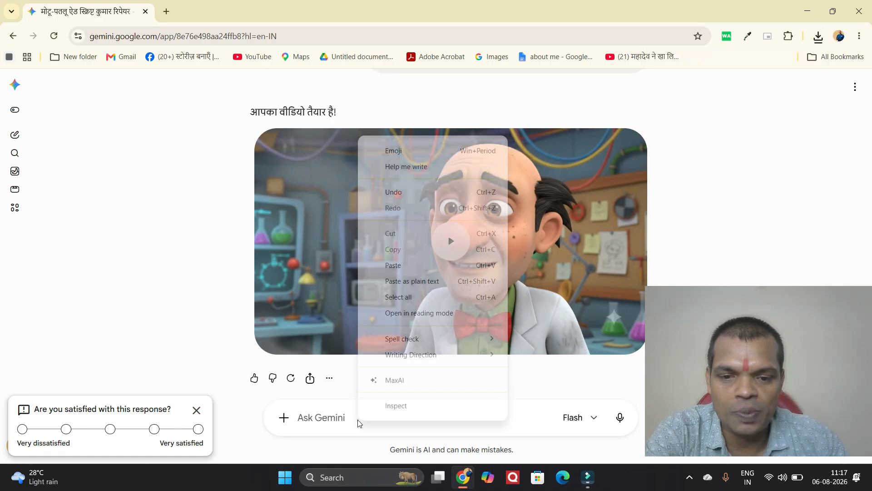
{"action": "left_click", "coordinate": [397, 266]}
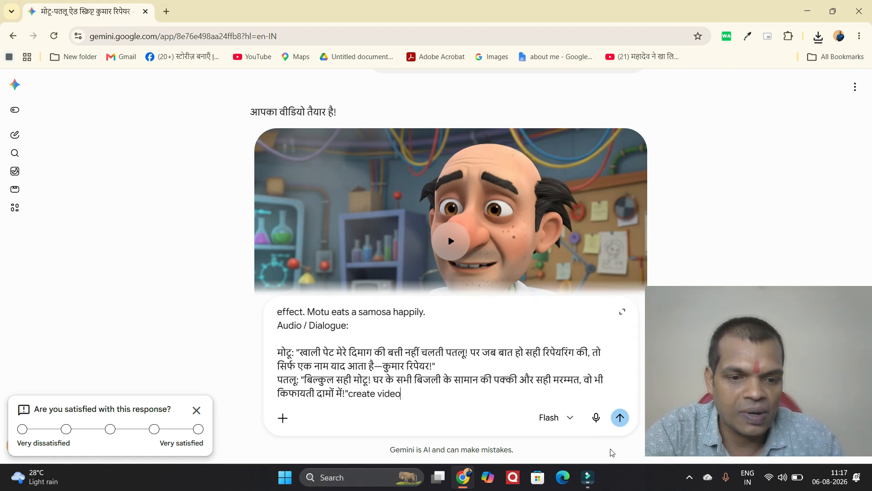
Send the Shot 2 'create video' request to start generating the second clip
{"action": "left_click", "coordinate": [615, 427]}
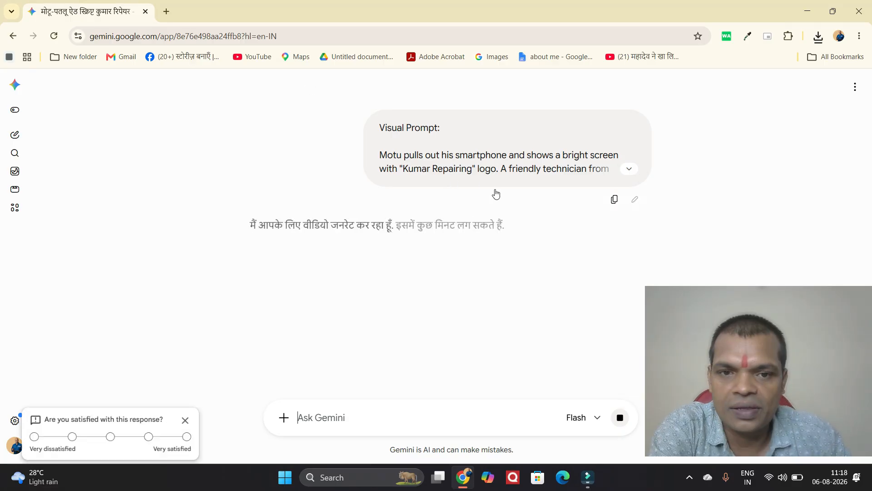
{"action": "scroll", "coordinate": [496, 193], "scroll_direction": "up", "scroll_amount": 12}
Copy Shot 3's visual prompt and audio/dialogue while the second clip is generating
{"action": "scroll", "coordinate": [496, 194], "scroll_direction": "up", "scroll_amount": 1}
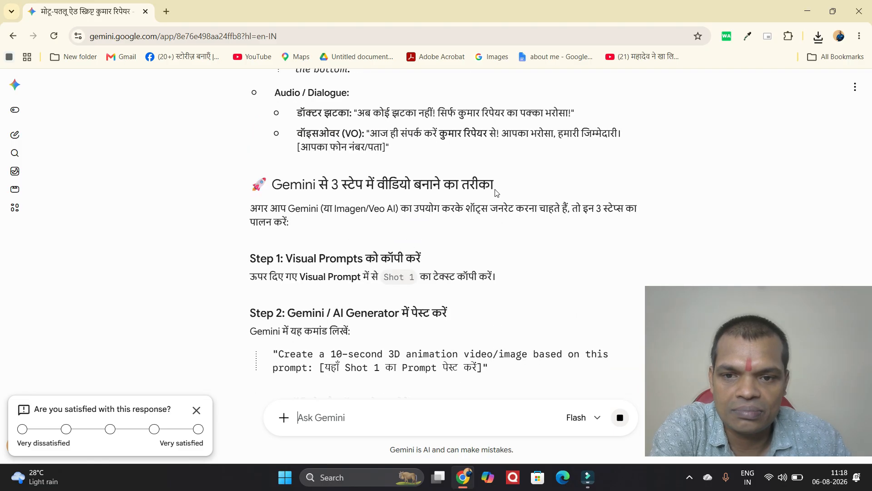
{"action": "scroll", "coordinate": [407, 197], "scroll_direction": "up", "scroll_amount": 3}
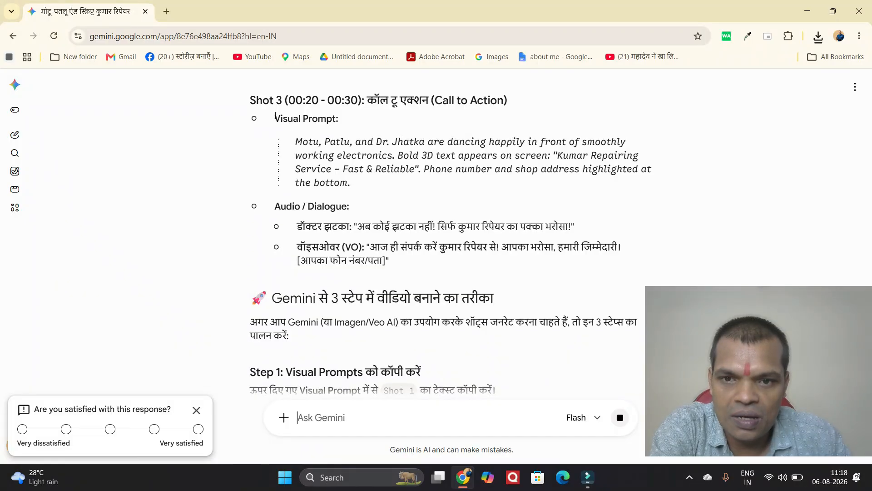
{"action": "left_click_drag", "start_coordinate": [272, 118], "coordinate": [441, 266]}
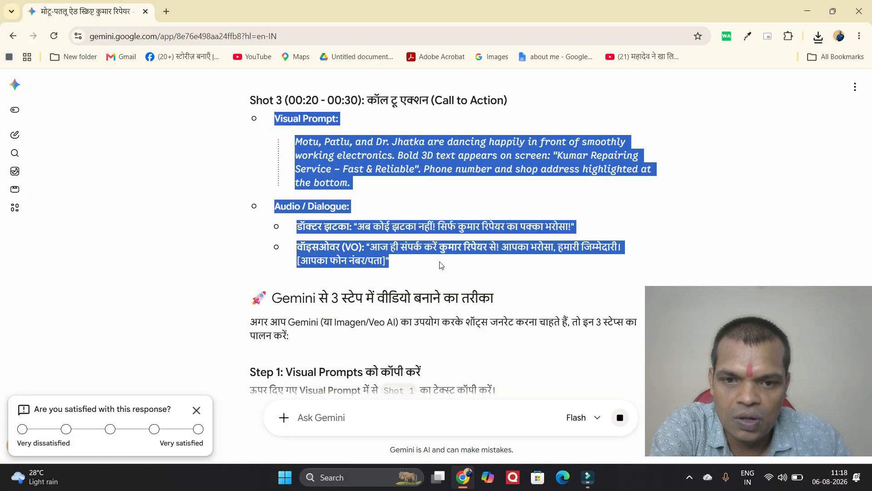
{"action": "right_click", "coordinate": [347, 257]}
{"action": "left_click", "coordinate": [377, 272]}
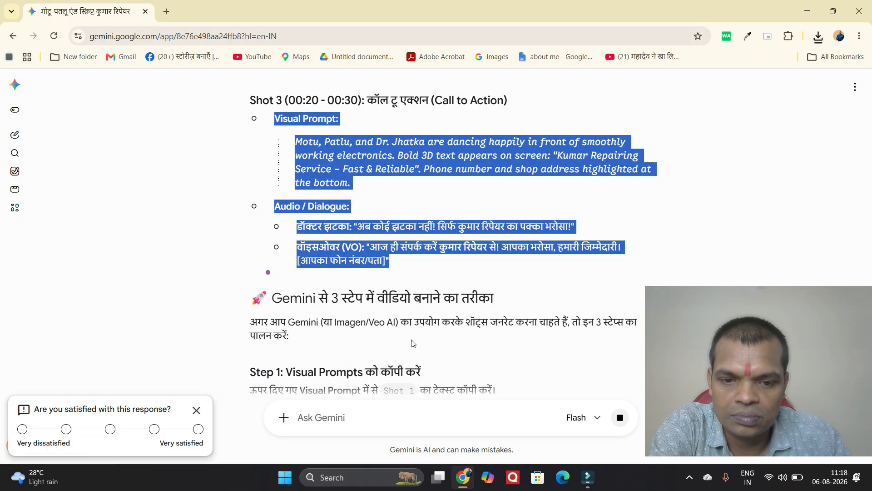
{"action": "scroll", "coordinate": [413, 343], "scroll_direction": "down", "scroll_amount": 20}
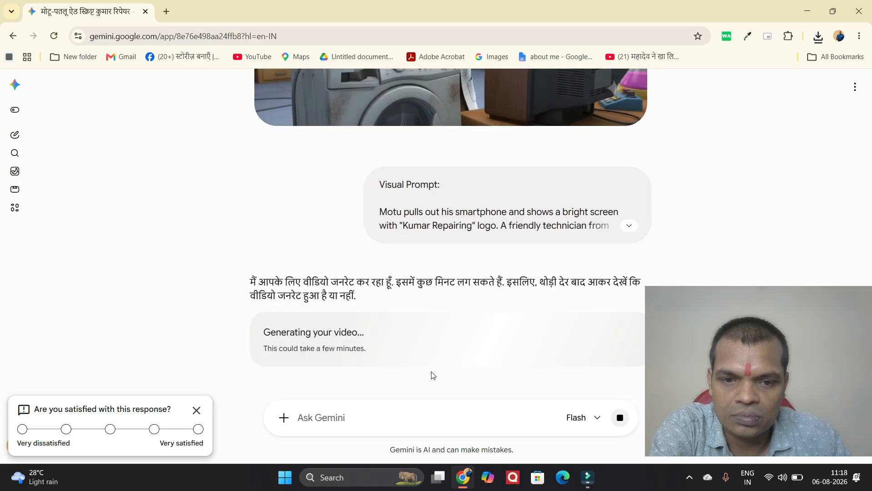
{"action": "scroll", "coordinate": [433, 375], "scroll_direction": "down", "scroll_amount": 2}
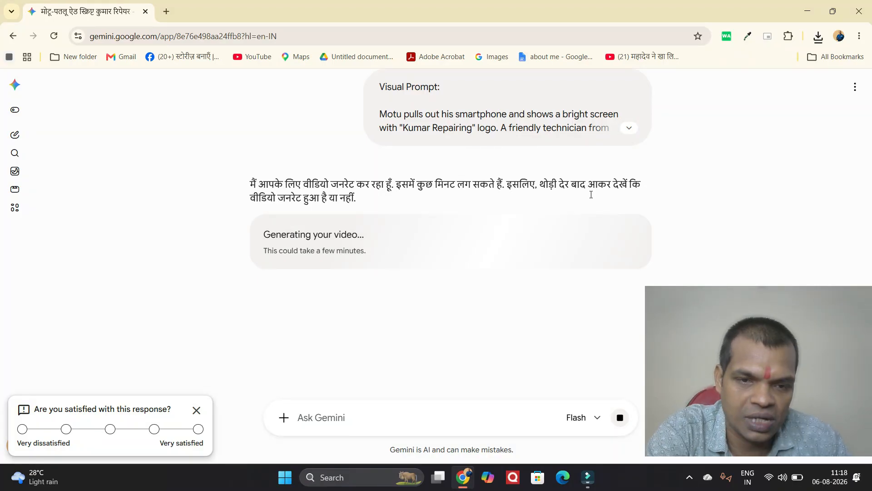
Paste the Shot 3 prompt and replace its phone/address placeholder with the shop's phone number
{"action": "right_click", "coordinate": [301, 418]}
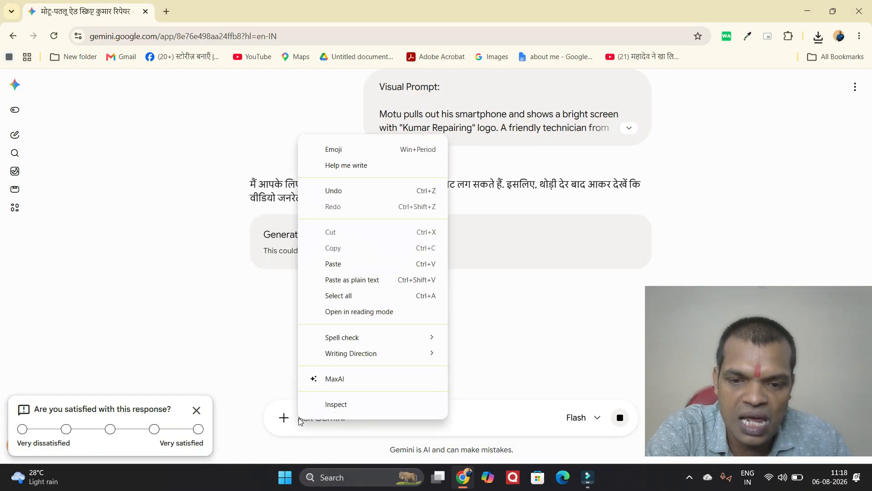
{"action": "left_click", "coordinate": [333, 263]}
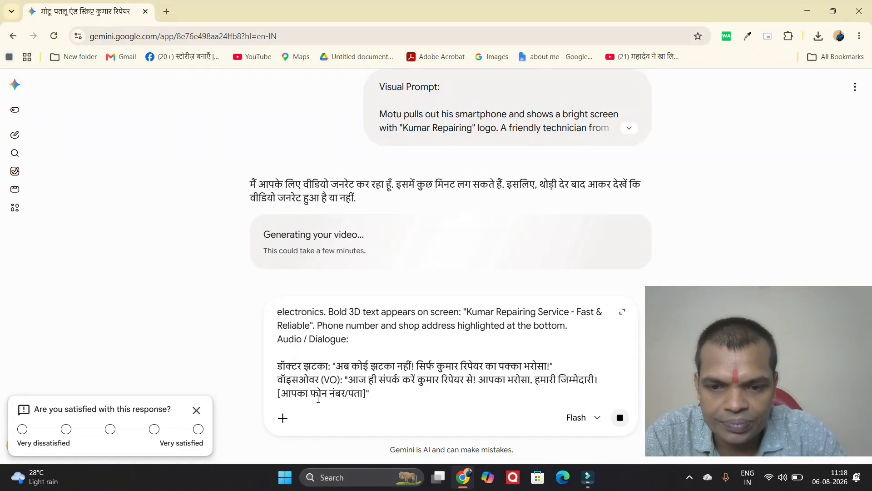
{"action": "key", "text": "BackSpace"}
{"action": "key", "text": "BackSpace"}
{"action": "key", "text": "BackSpace"}
{"action": "key", "text": "BackSpace"}
{"action": "key", "text": "BackSpace"}
{"action": "key", "text": "BackSpace"}
{"action": "key", "text": "BackSpace"}
{"action": "key", "text": "BackSpace"}
{"action": "key", "text": "BackSpace"}
{"action": "key", "text": "BackSpace"}
{"action": "key", "text": "BackSpace"}
{"action": "key", "text": "BackSpace"}
{"action": "key", "text": "BackSpace"}
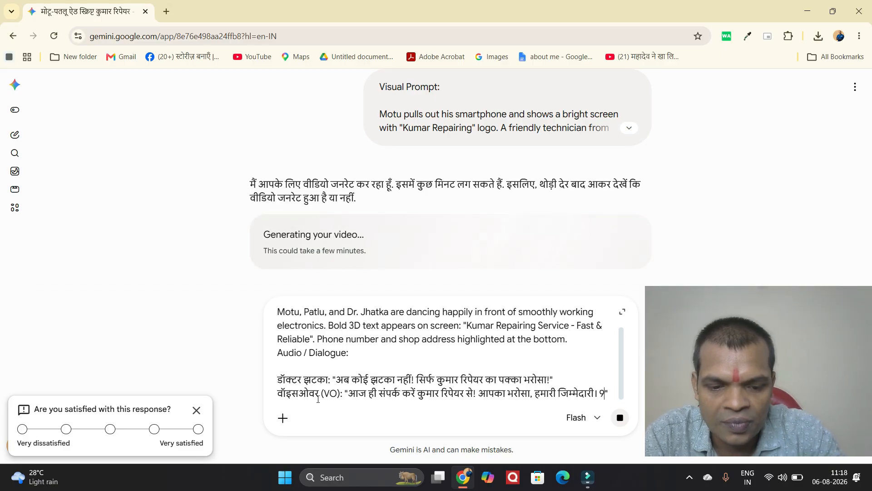
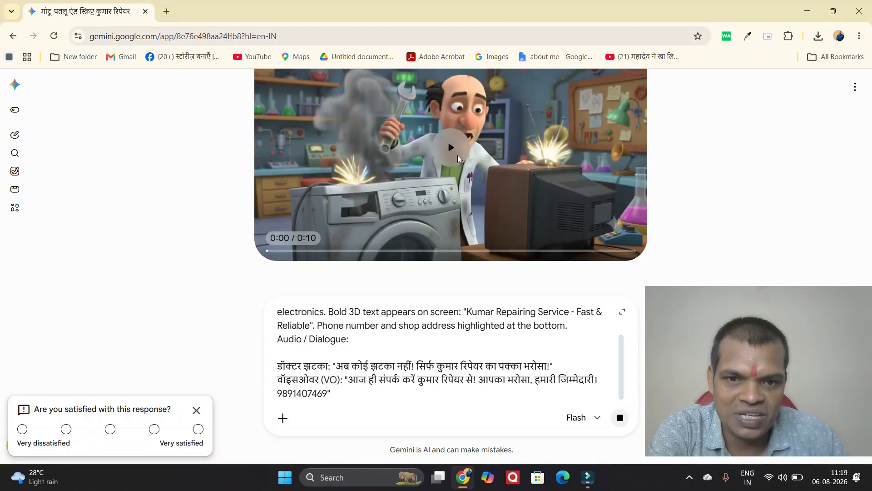
Replay the first Dr. Jhatka clip, then play the new Shot 2 Motu-with-samosa clip
{"action": "left_click", "coordinate": [451, 201]}
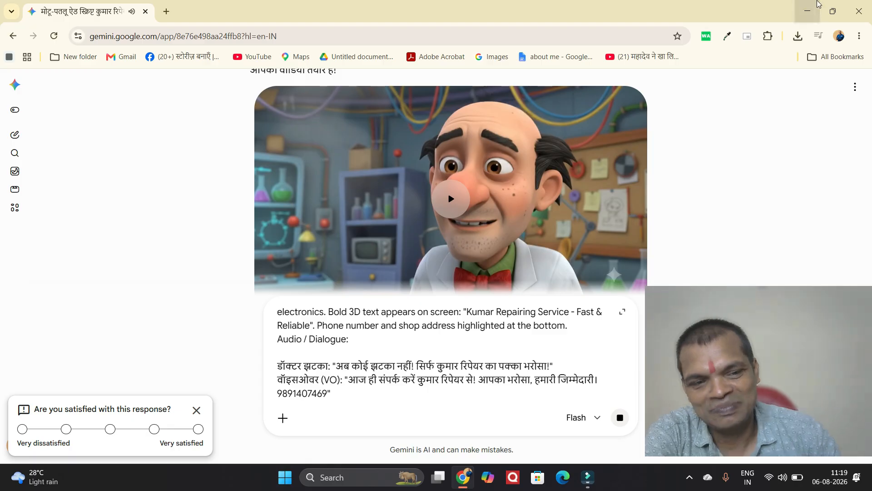
{"action": "scroll", "coordinate": [422, 170], "scroll_direction": "up", "scroll_amount": 4}
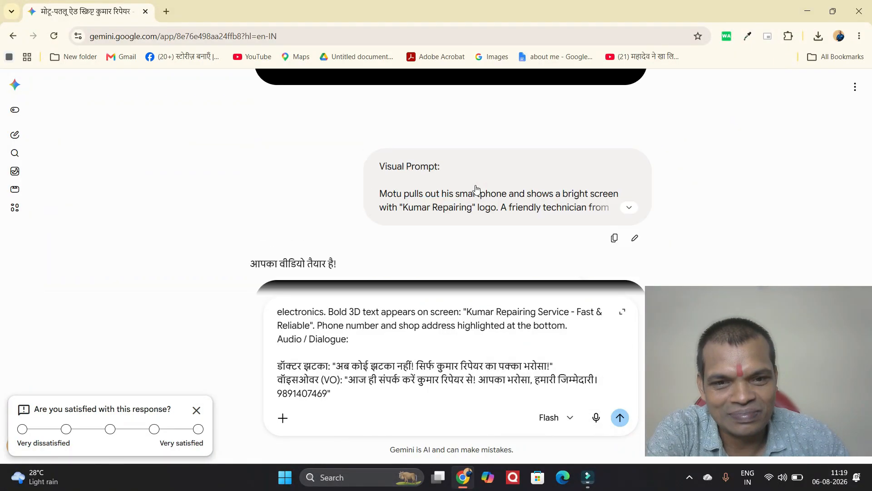
{"action": "scroll", "coordinate": [476, 188], "scroll_direction": "down", "scroll_amount": 5}
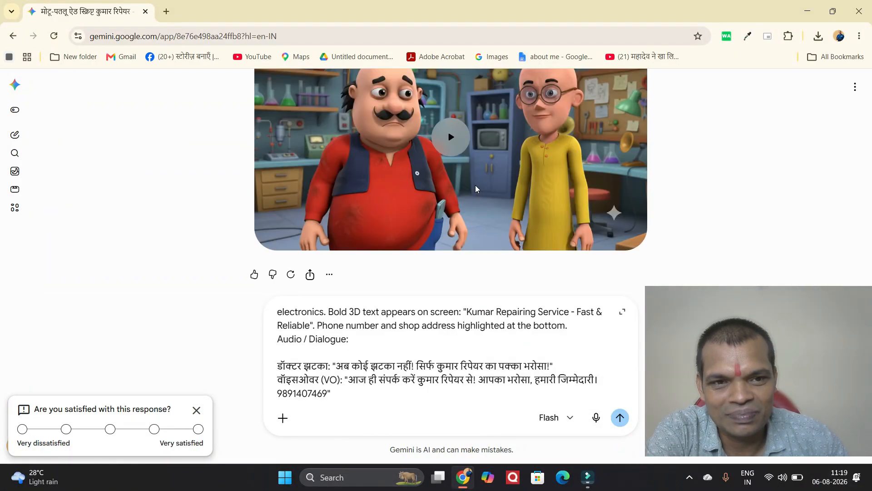
{"action": "left_click", "coordinate": [456, 138]}
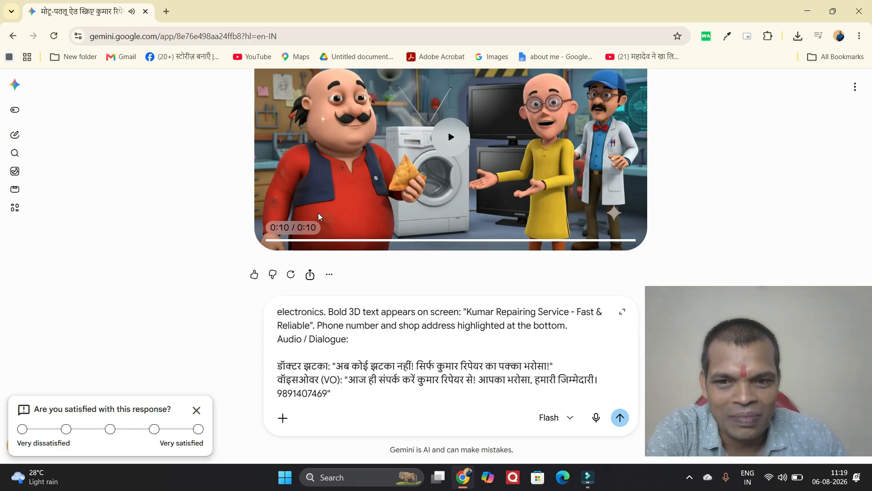
{"action": "scroll", "coordinate": [318, 213], "scroll_direction": "up", "scroll_amount": 1}
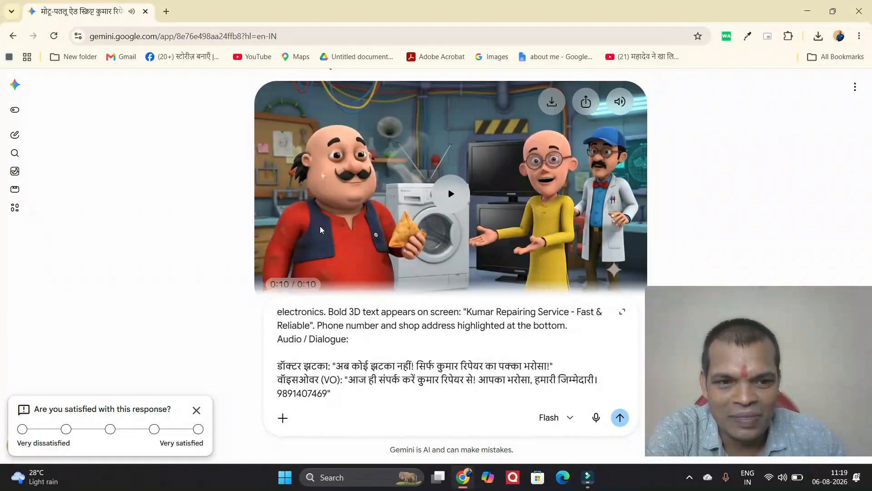
Replay the finished Motu-Patlu repair clip from the start
{"action": "left_click", "coordinate": [451, 195]}
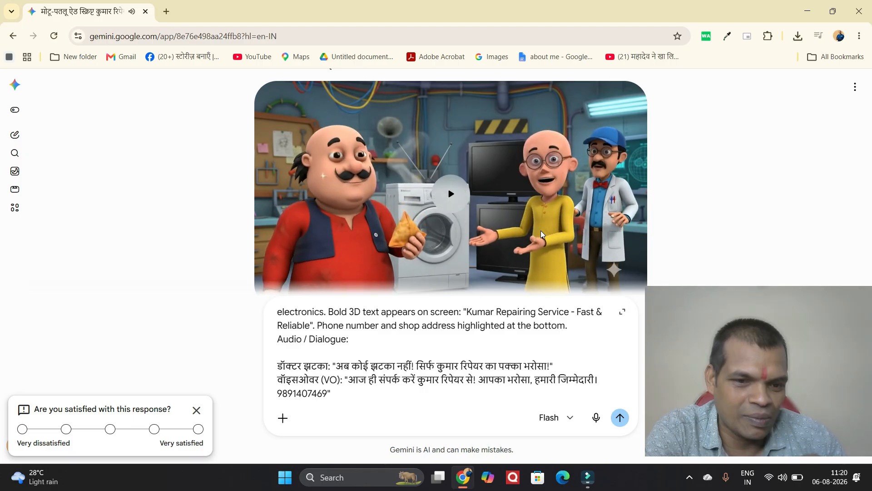
{"action": "scroll", "coordinate": [477, 237], "scroll_direction": "down", "scroll_amount": 1}
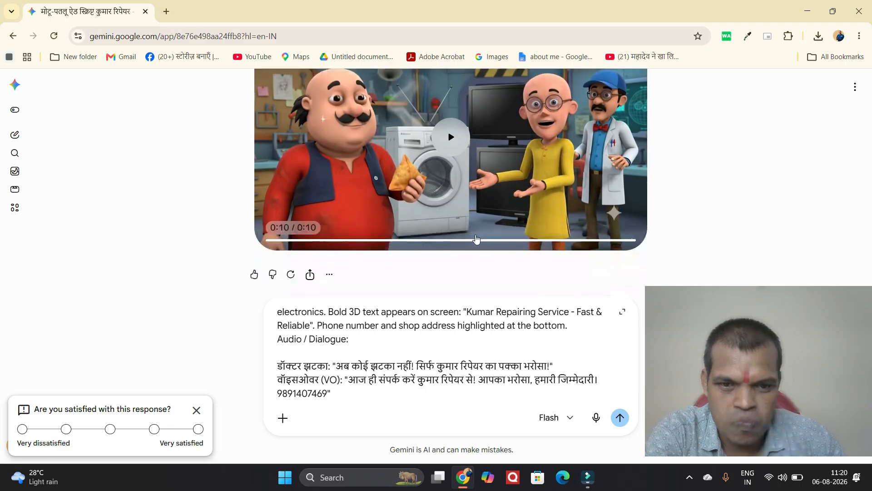
{"action": "scroll", "coordinate": [476, 236], "scroll_direction": "up", "scroll_amount": 3}
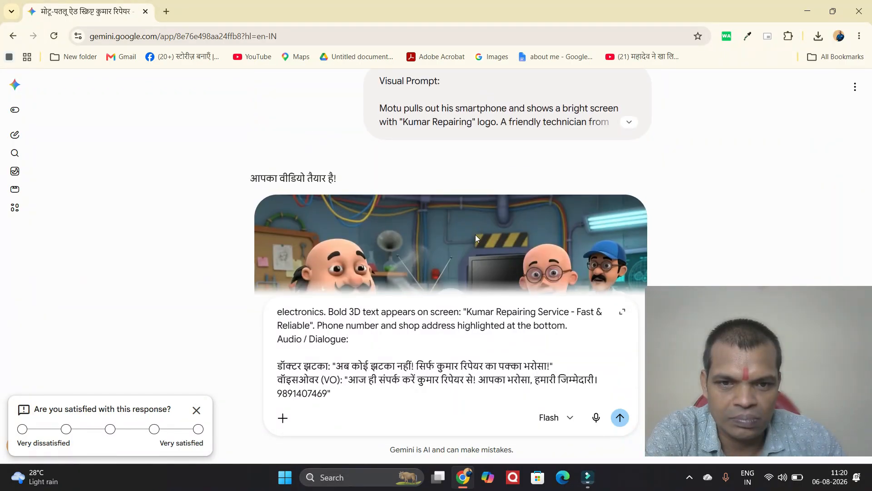
{"action": "scroll", "coordinate": [566, 198], "scroll_direction": "down", "scroll_amount": 3}
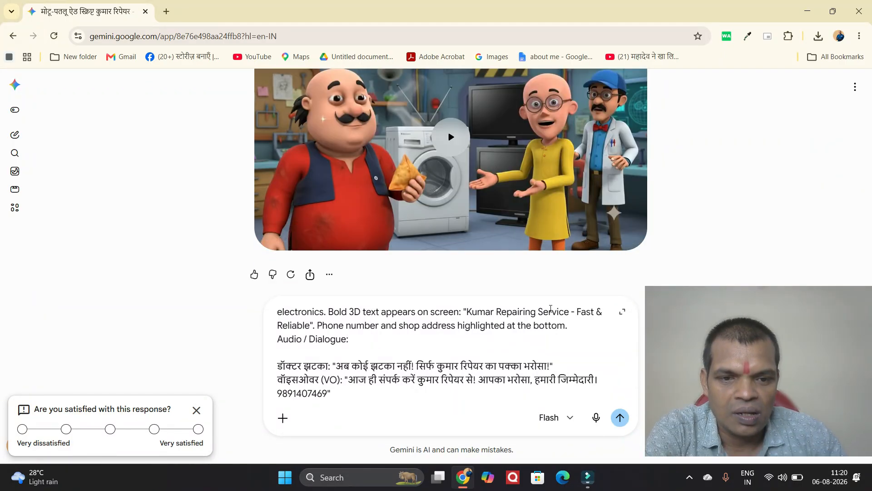
{"action": "scroll", "coordinate": [569, 159], "scroll_direction": "up", "scroll_amount": 3}
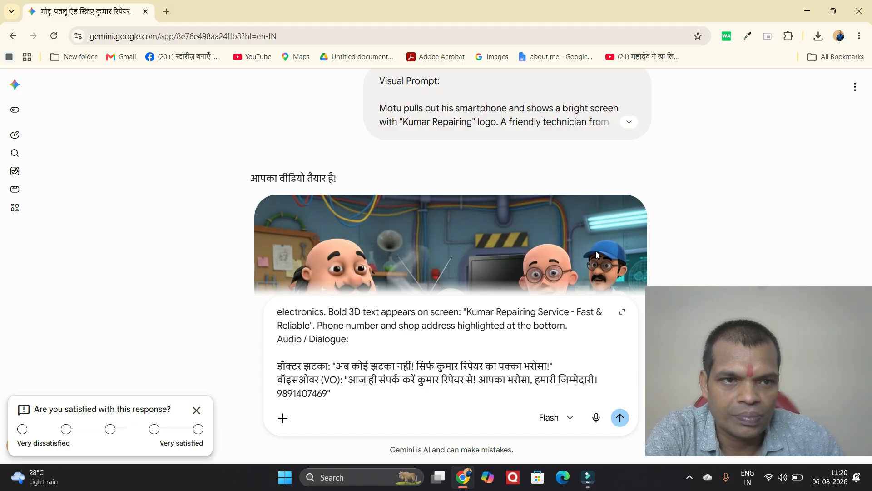
Download the Motu-Patlu repair clip and submit the Shot 3 dancing-scene prompt
{"action": "mouse_move", "coordinate": [561, 240]}
{"action": "left_click", "coordinate": [551, 216]}
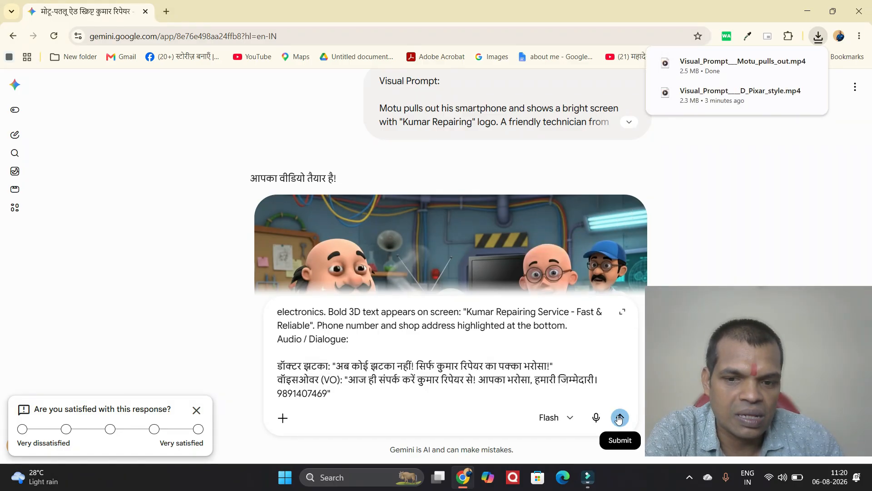
{"action": "key", "text": "Return"}
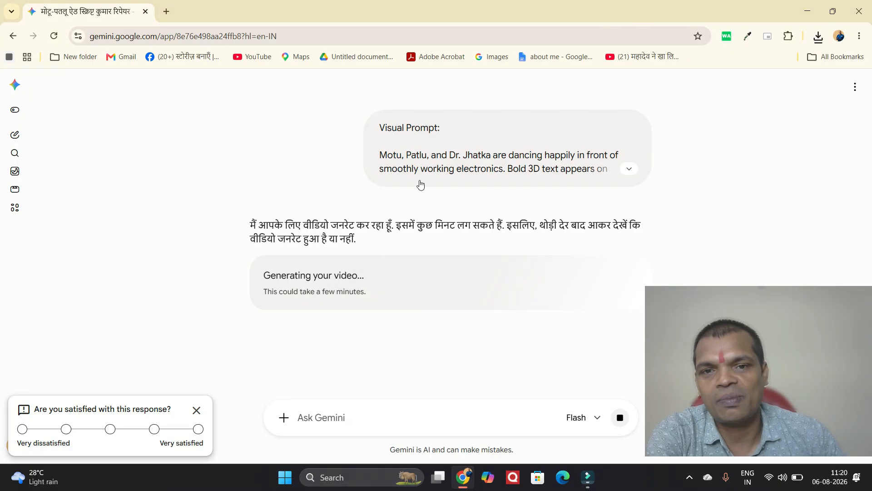
Preview the Motu-Patlu clip in the Gemini chat
{"action": "scroll", "coordinate": [388, 267], "scroll_direction": "down", "scroll_amount": 1}
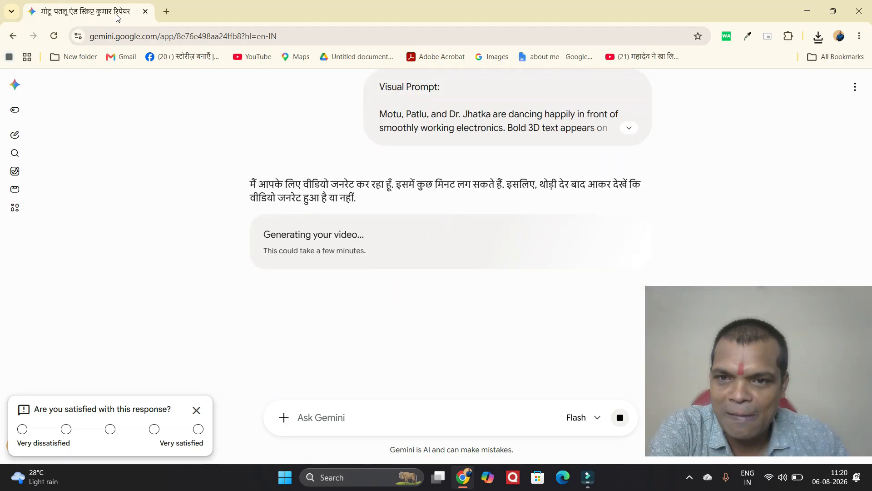
{"action": "scroll", "coordinate": [479, 138], "scroll_direction": "up", "scroll_amount": 2}
{"action": "scroll", "coordinate": [479, 137], "scroll_direction": "down", "scroll_amount": 6}
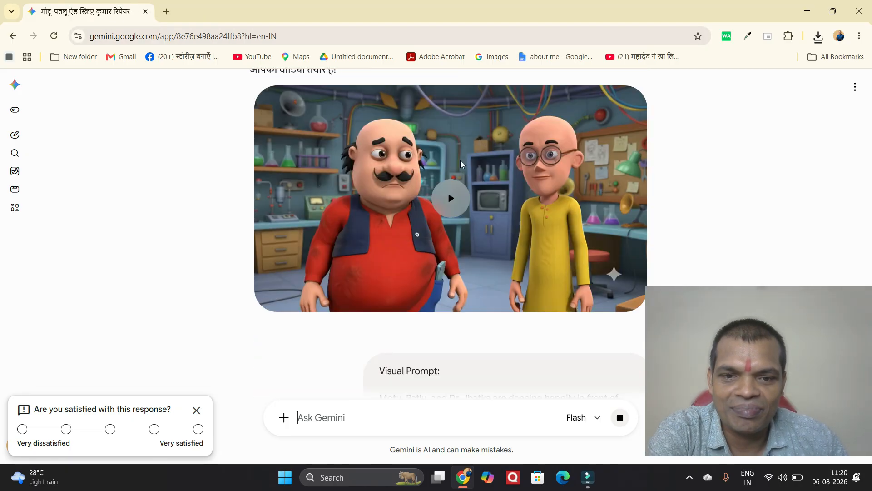
{"action": "left_click", "coordinate": [452, 197]}
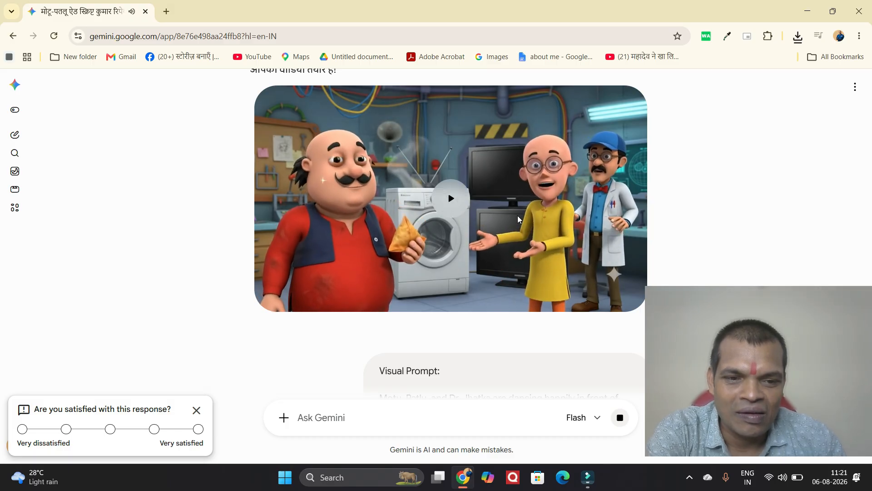
Scroll through the chat and preview the smartphone and technician clip
{"action": "scroll", "coordinate": [485, 370], "scroll_direction": "down", "scroll_amount": 1}
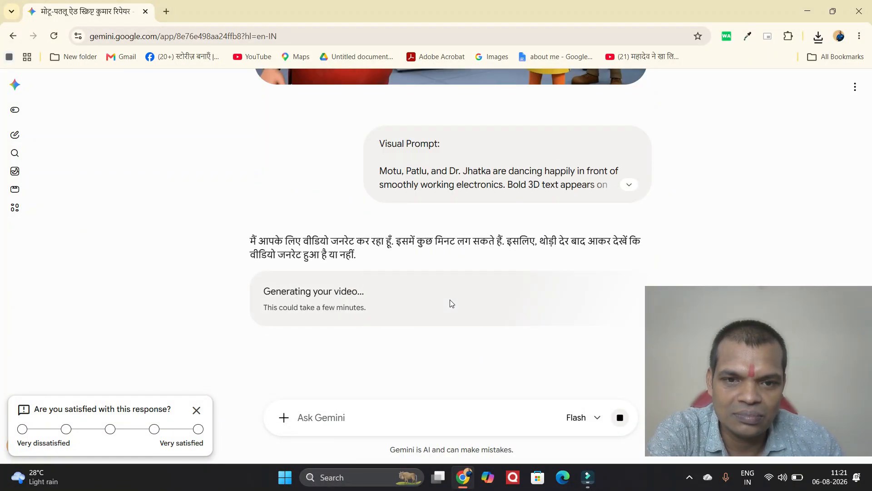
{"action": "scroll", "coordinate": [433, 291], "scroll_direction": "down", "scroll_amount": 1}
{"action": "scroll", "coordinate": [434, 289], "scroll_direction": "up", "scroll_amount": 1}
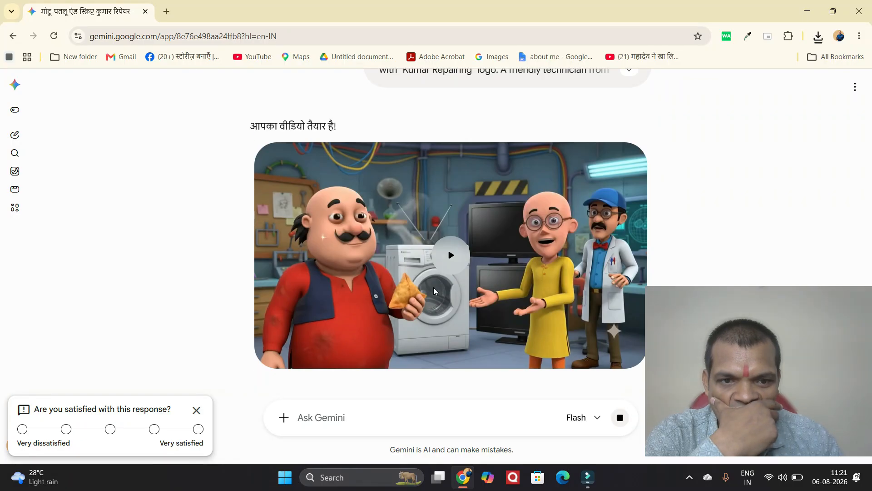
{"action": "mouse_move", "coordinate": [527, 285]}
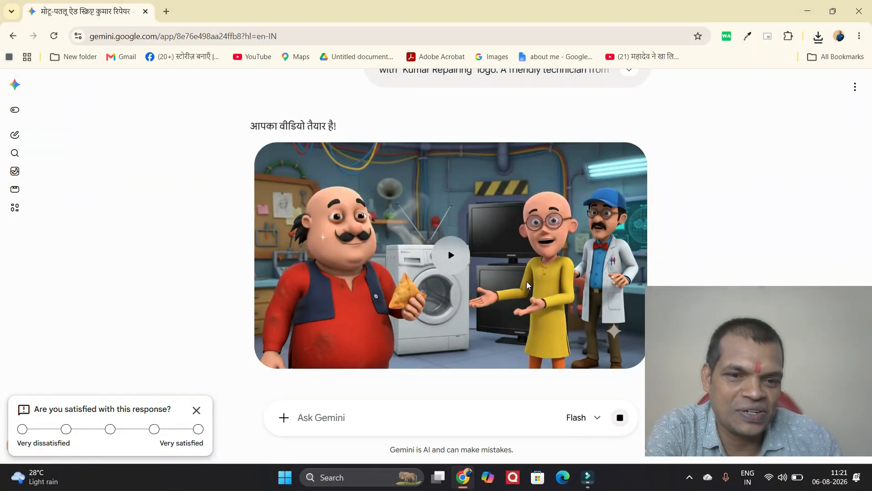
{"action": "scroll", "coordinate": [527, 285], "scroll_direction": "up", "scroll_amount": 10}
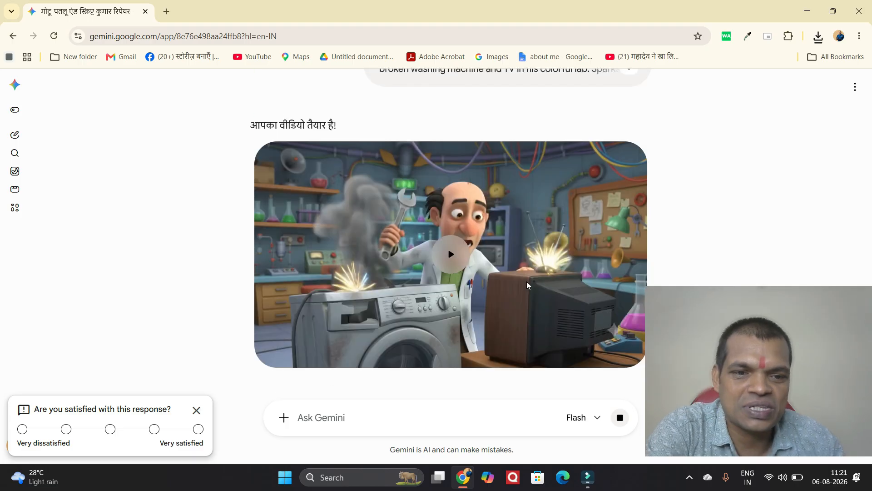
{"action": "scroll", "coordinate": [527, 285], "scroll_direction": "down", "scroll_amount": 3}
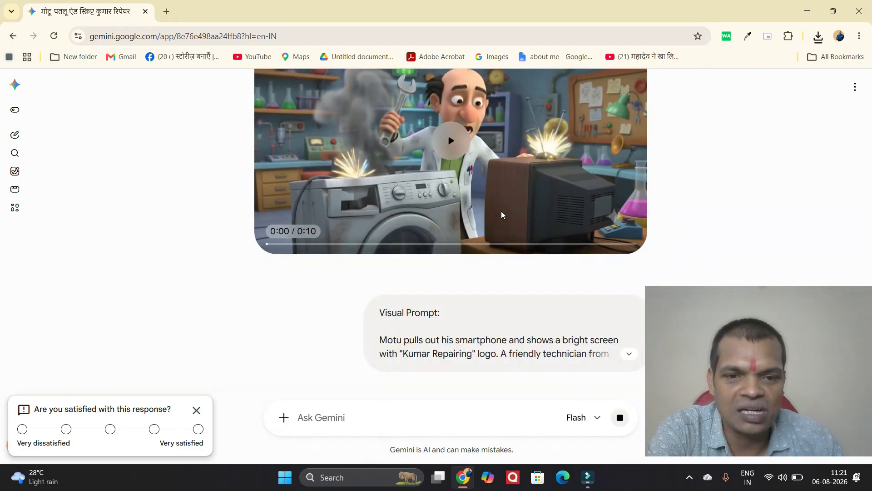
{"action": "scroll", "coordinate": [502, 215], "scroll_direction": "down", "scroll_amount": 1}
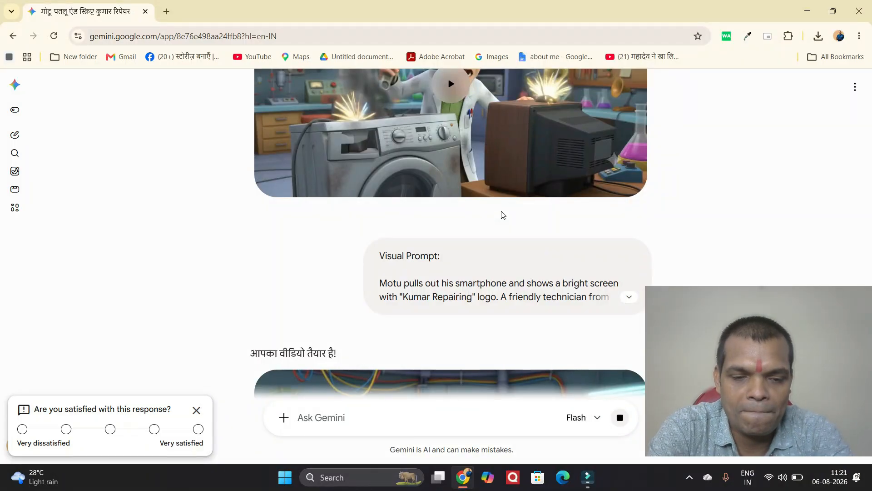
{"action": "scroll", "coordinate": [483, 296], "scroll_direction": "down", "scroll_amount": 5}
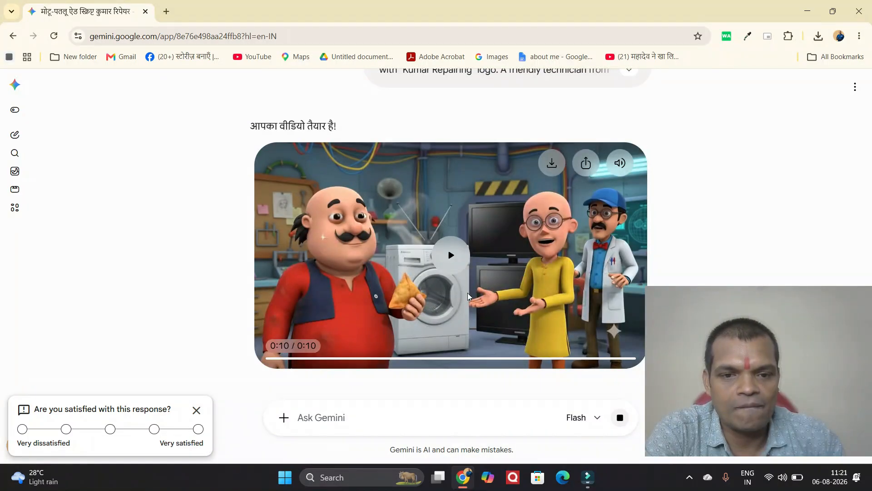
{"action": "scroll", "coordinate": [468, 296], "scroll_direction": "up", "scroll_amount": 10}
{"action": "scroll", "coordinate": [469, 296], "scroll_direction": "down", "scroll_amount": 10}
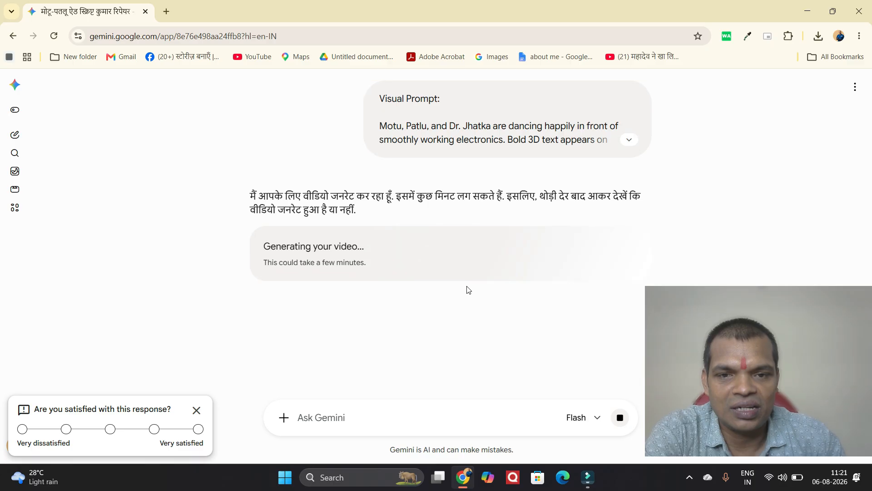
{"action": "scroll", "coordinate": [469, 290], "scroll_direction": "up", "scroll_amount": 10}
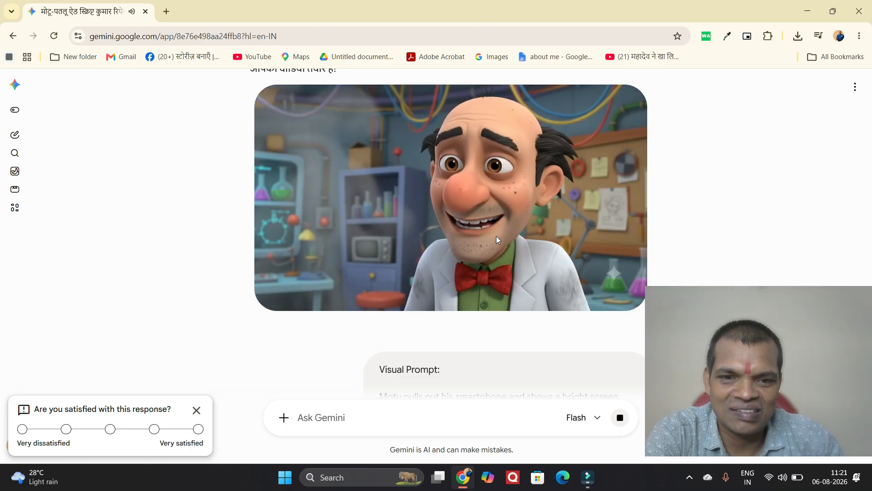
{"action": "scroll", "coordinate": [475, 251], "scroll_direction": "down", "scroll_amount": 5}
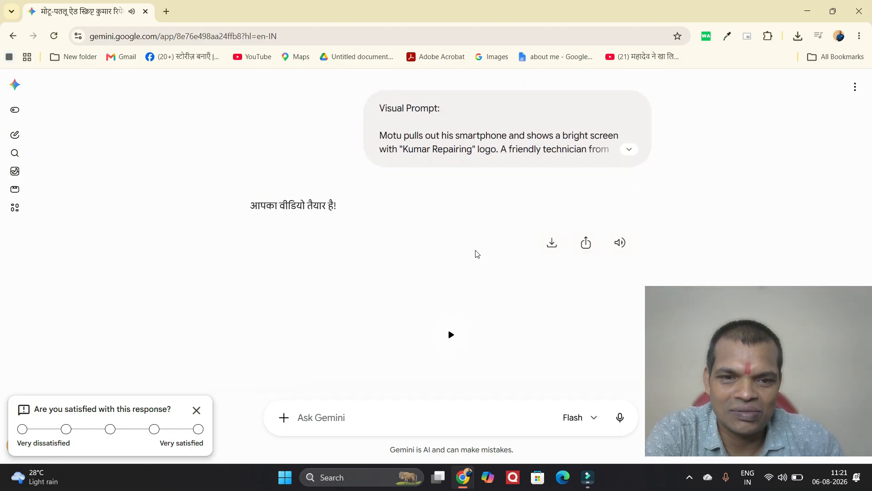
{"action": "scroll", "coordinate": [452, 309], "scroll_direction": "down", "scroll_amount": 1}
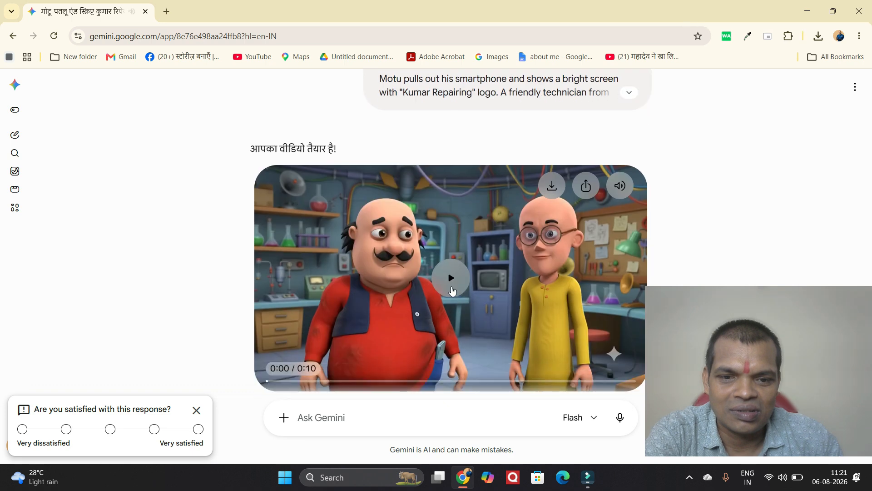
{"action": "left_click", "coordinate": [452, 286]}
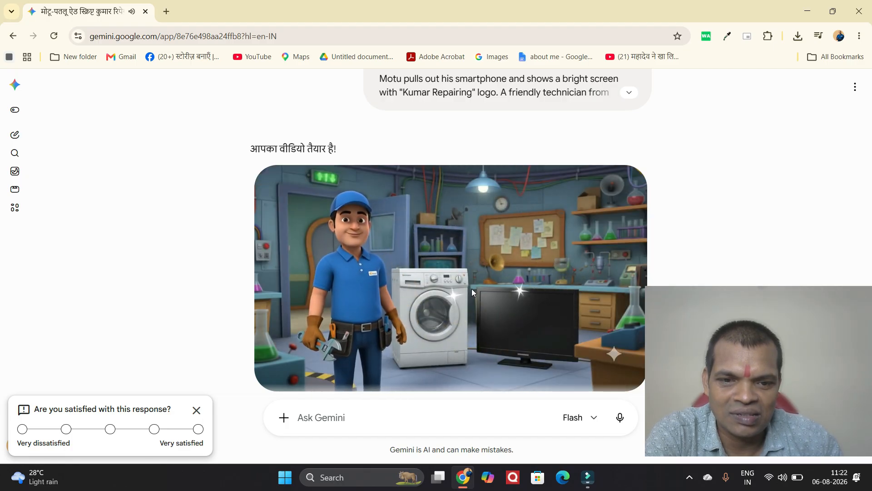
Check the dancing Kumar Repairing Service clip, download it, and switch to Filmora
{"action": "scroll", "coordinate": [471, 288], "scroll_direction": "down", "scroll_amount": 6}
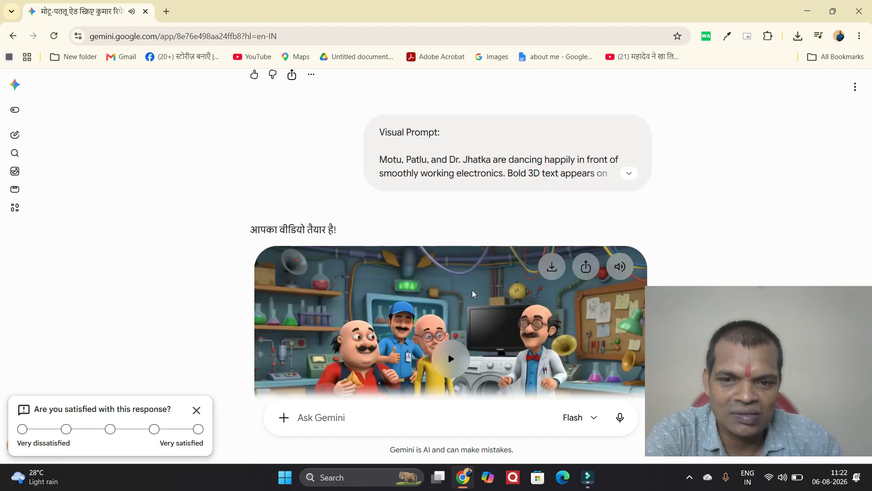
{"action": "scroll", "coordinate": [472, 293], "scroll_direction": "down", "scroll_amount": 2}
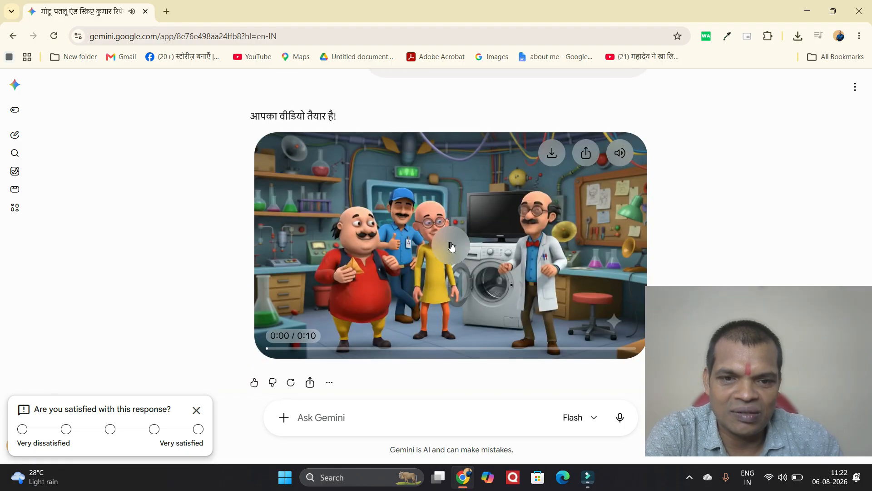
{"action": "left_click", "coordinate": [500, 261]}
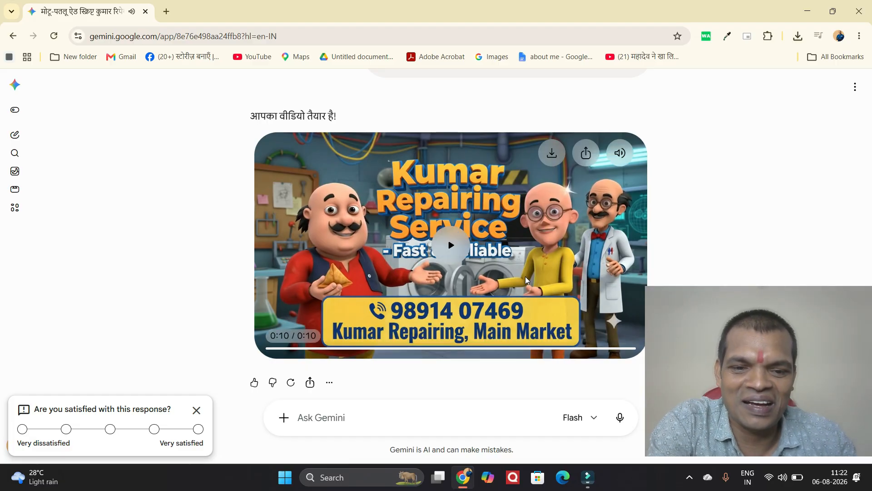
{"action": "left_click", "coordinate": [552, 154]}
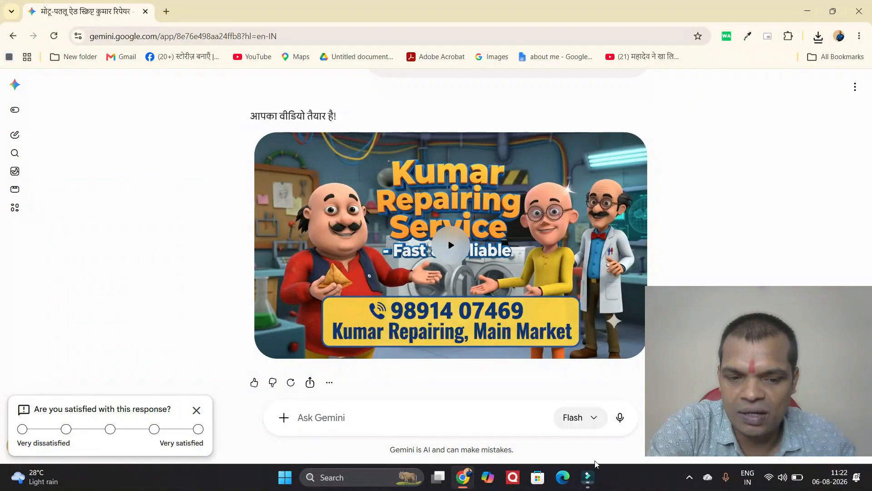
{"action": "mouse_move", "coordinate": [464, 483]}
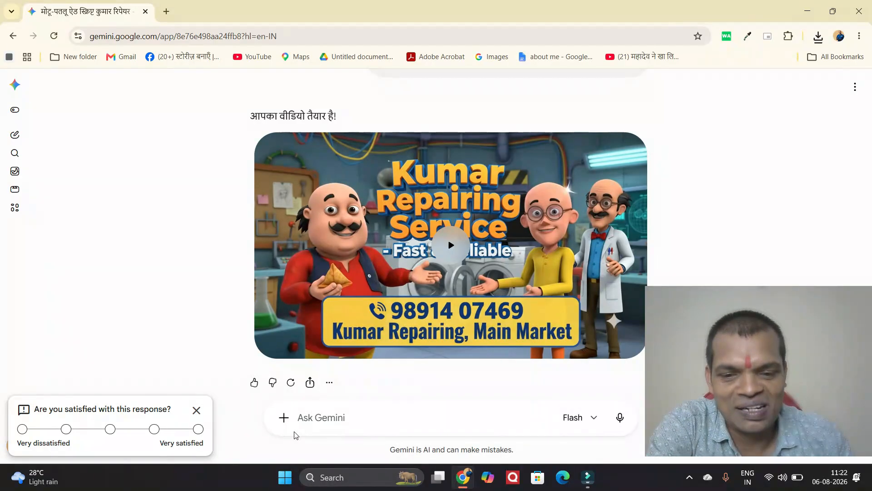
{"action": "left_click", "coordinate": [587, 481]}
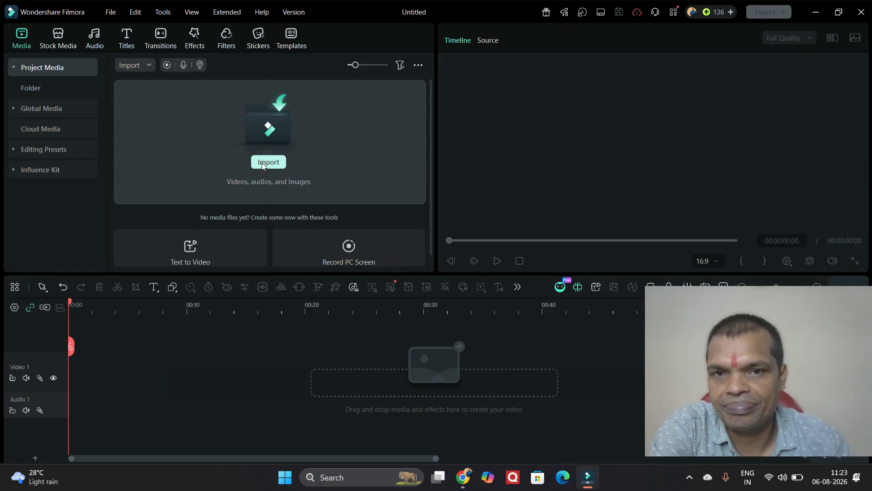
Import all three Visual_Prompt videos from Downloads into Filmora's project media
{"action": "left_click", "coordinate": [263, 164]}
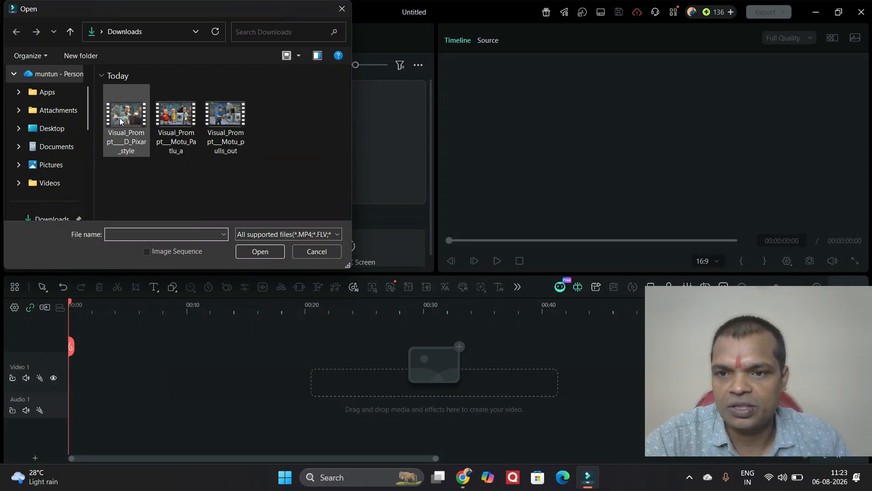
{"action": "left_click", "coordinate": [120, 121]}
{"action": "left_click", "coordinate": [224, 124], "text": "shift"}
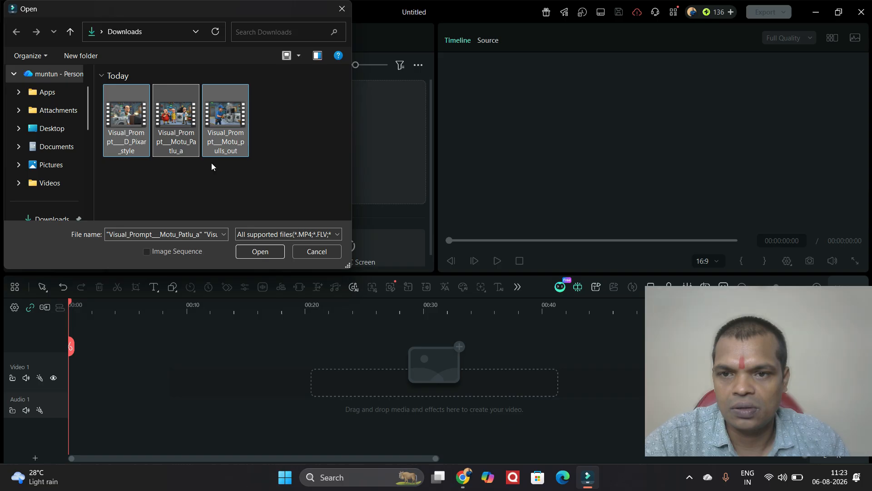
{"action": "left_click", "coordinate": [260, 252]}
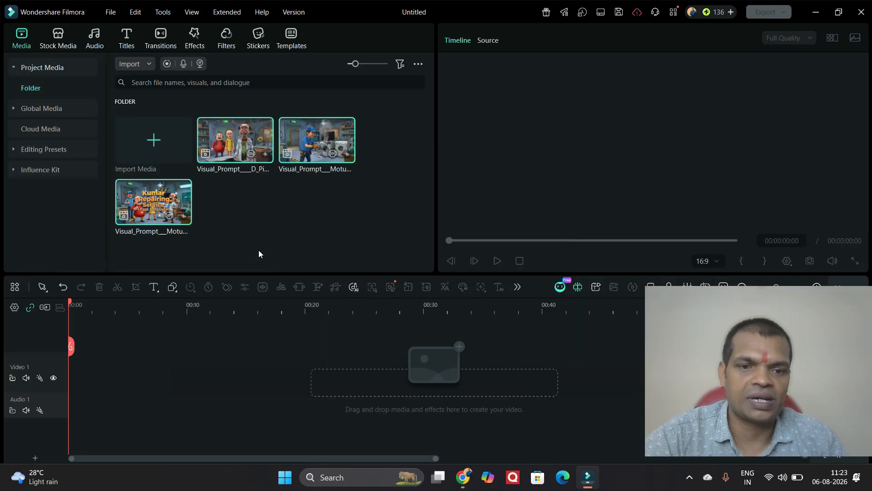
Place the three clips on Video 1, match the project to 1280x720 24fps, and preview
{"action": "left_click_drag", "start_coordinate": [154, 200], "coordinate": [70, 373]}
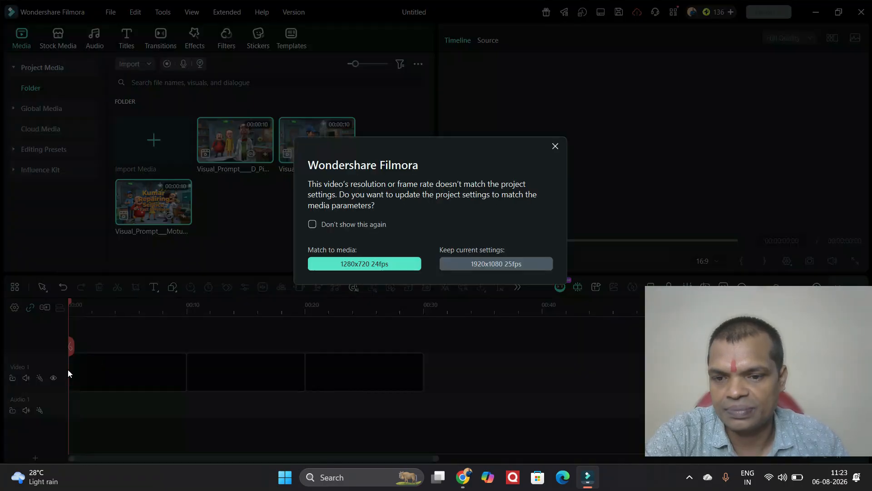
{"action": "left_click", "coordinate": [382, 262]}
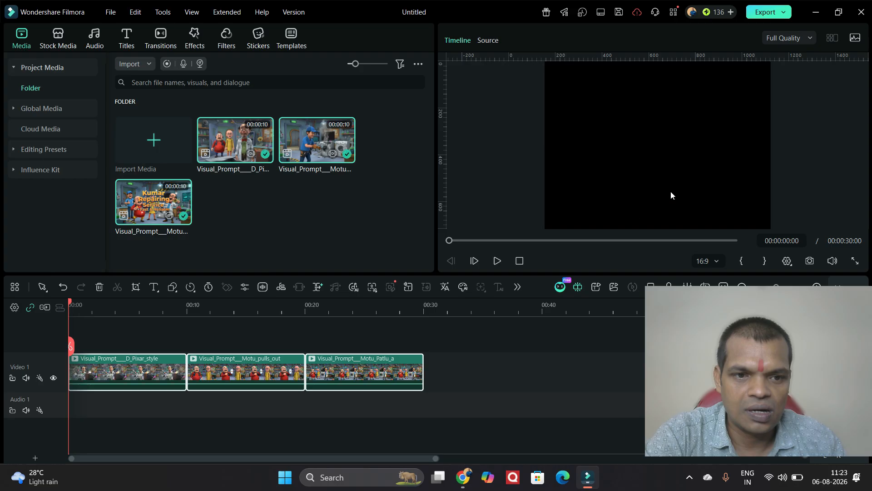
{"action": "left_click", "coordinate": [497, 260]}
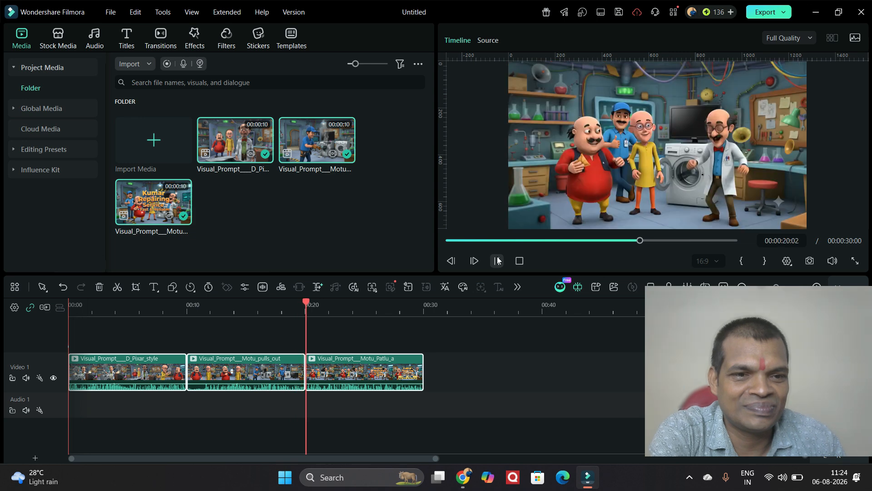
{"action": "left_click", "coordinate": [497, 261]}
Split the middle clip at 19 seconds and delete the leftover piece
{"action": "left_click_drag", "start_coordinate": [330, 348], "coordinate": [289, 348]}
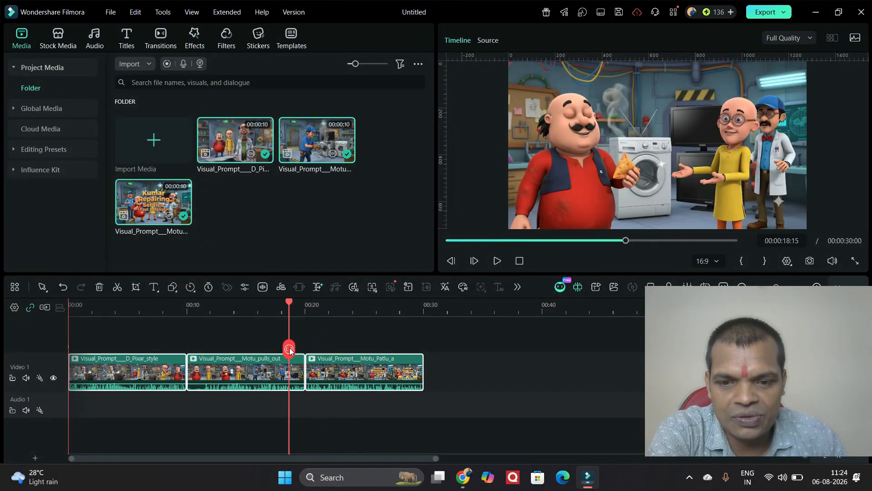
{"action": "left_click", "coordinate": [498, 262]}
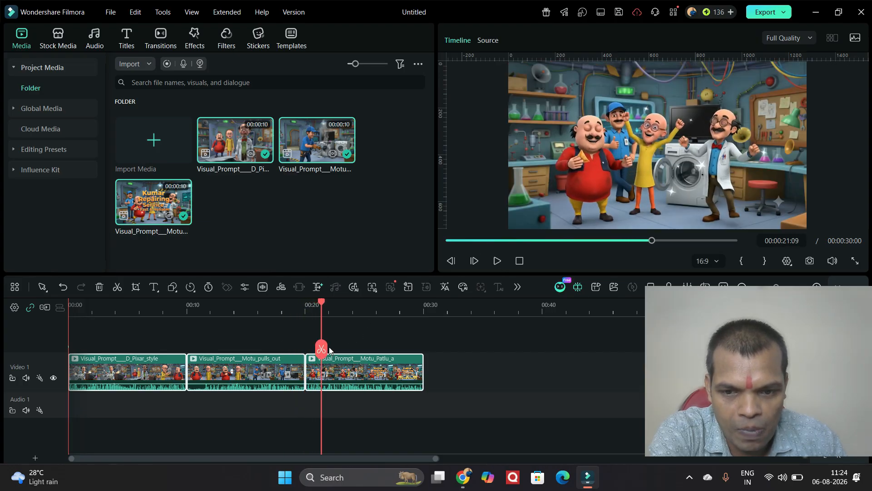
{"action": "left_click_drag", "start_coordinate": [321, 347], "coordinate": [294, 347]}
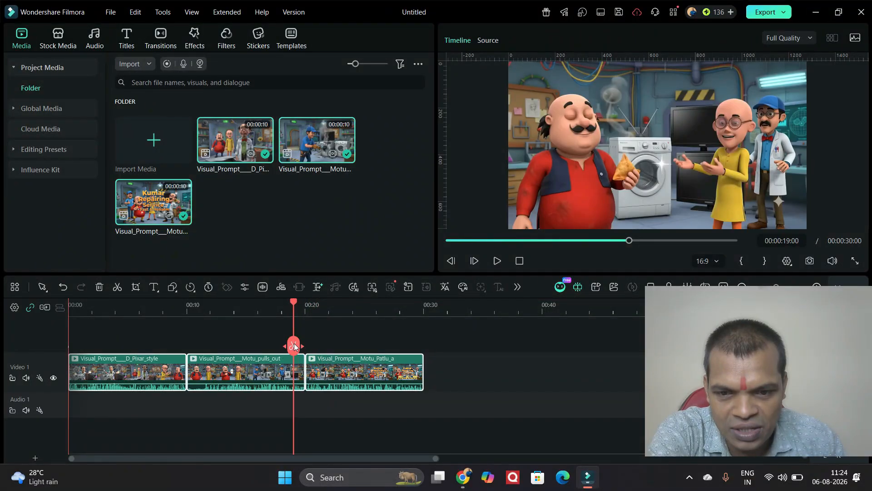
{"action": "left_click", "coordinate": [294, 342]}
{"action": "left_click_drag", "start_coordinate": [293, 342], "coordinate": [252, 338]}
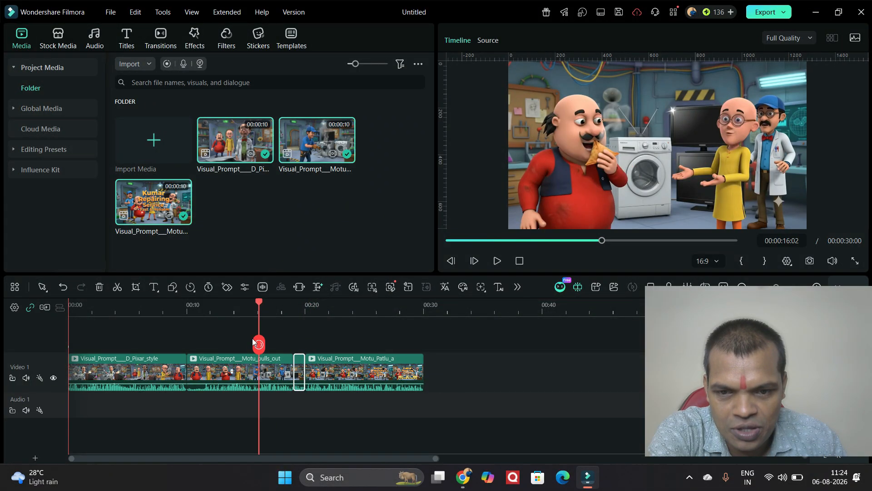
{"action": "left_click", "coordinate": [497, 261]}
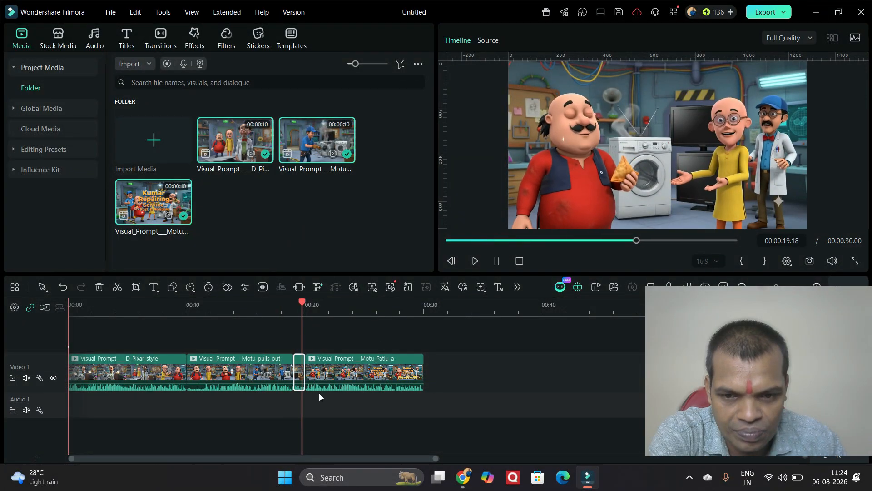
{"action": "left_click", "coordinate": [99, 286]}
{"action": "left_click_drag", "start_coordinate": [291, 340], "coordinate": [69, 313]}
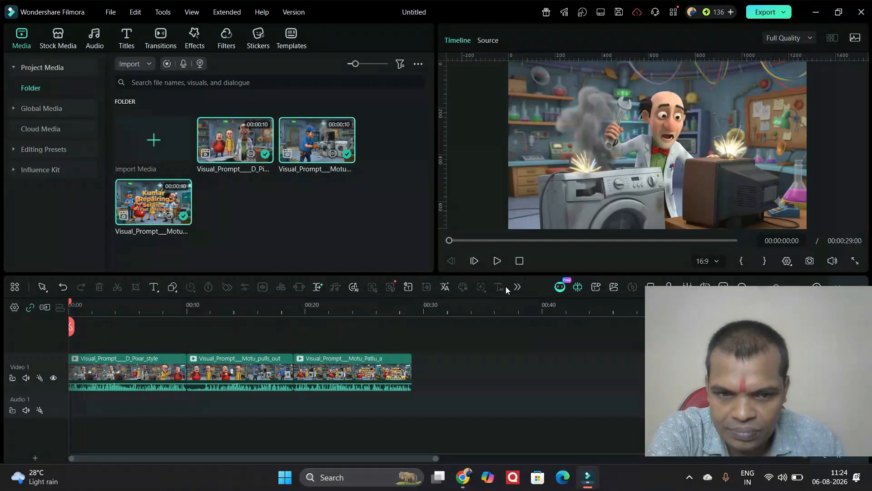
Play the edited 29-second timeline, pausing around 5 seconds
{"action": "left_click", "coordinate": [498, 260]}
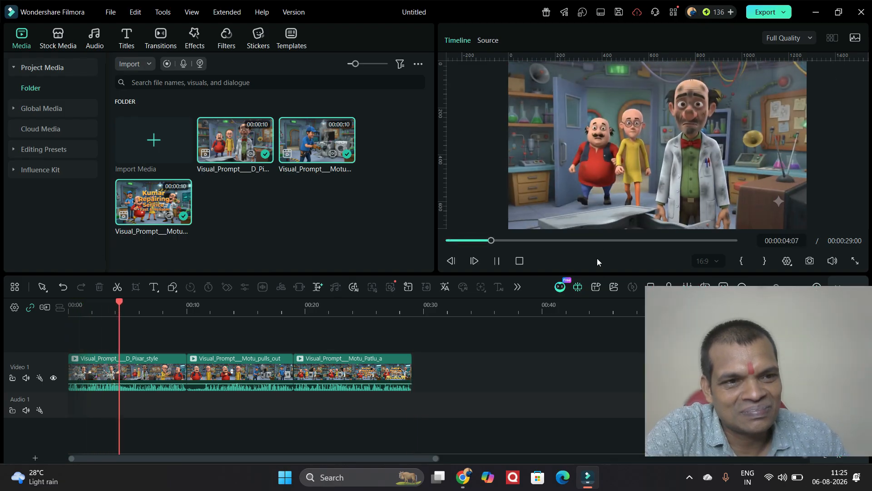
{"action": "left_click", "coordinate": [497, 262]}
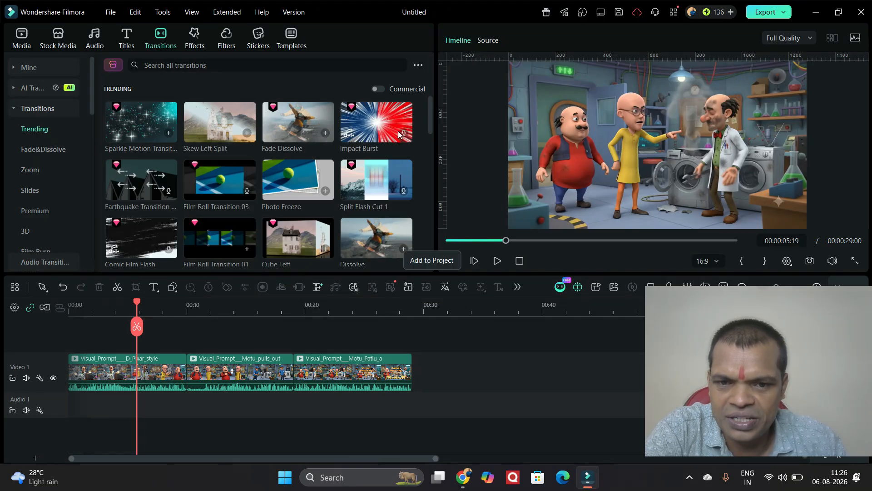
Add Skew Left Split between clips 1–2 and Cube Right between clips 2–3, then replay
{"action": "left_click_drag", "start_coordinate": [223, 117], "coordinate": [178, 378]}
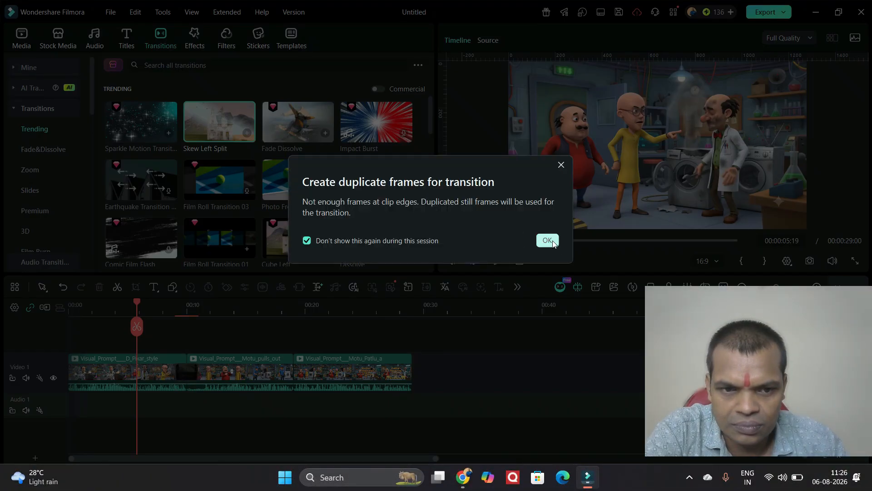
{"action": "left_click", "coordinate": [547, 241]}
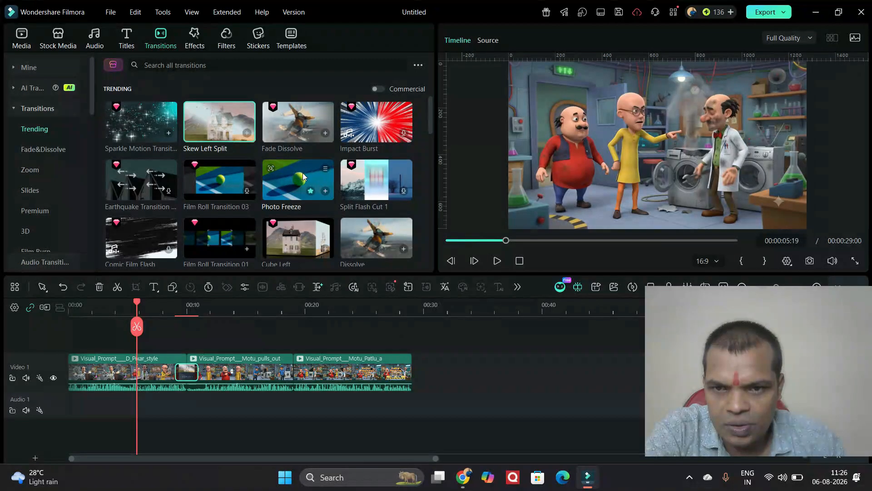
{"action": "scroll", "coordinate": [304, 172], "scroll_direction": "down", "scroll_amount": 3}
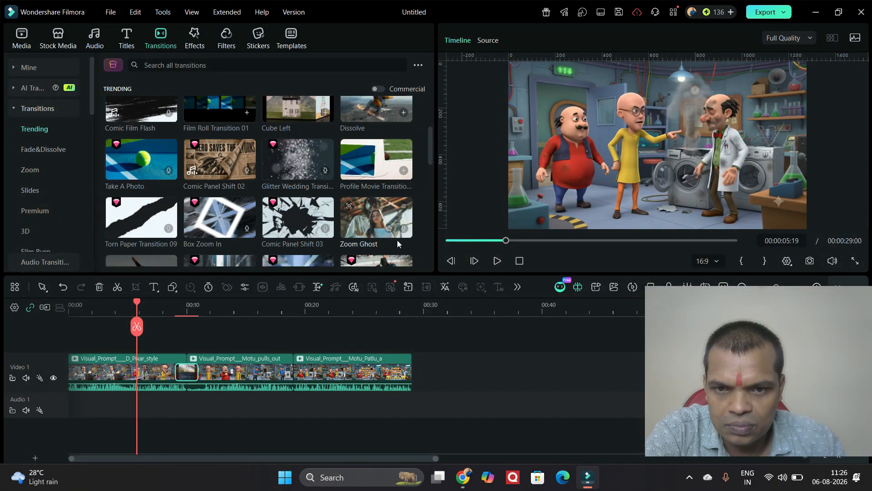
{"action": "scroll", "coordinate": [397, 244], "scroll_direction": "down", "scroll_amount": 3}
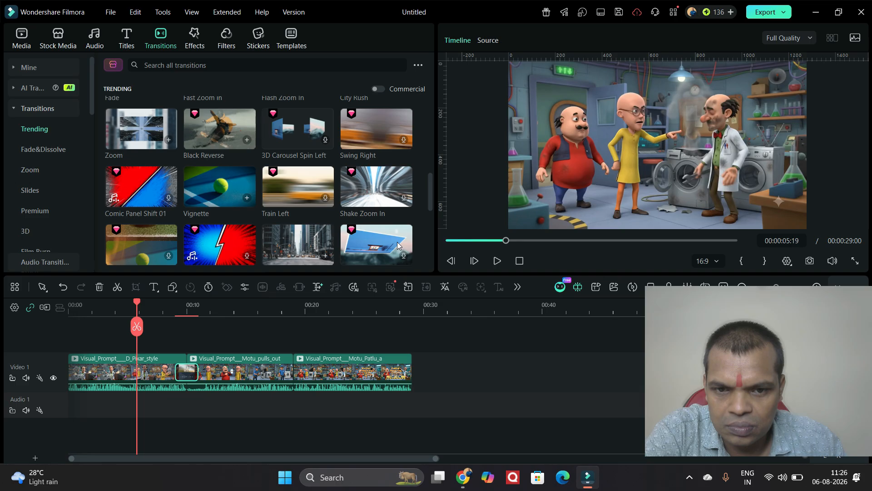
{"action": "scroll", "coordinate": [397, 245], "scroll_direction": "down", "scroll_amount": 3}
{"action": "scroll", "coordinate": [397, 244], "scroll_direction": "down", "scroll_amount": 3}
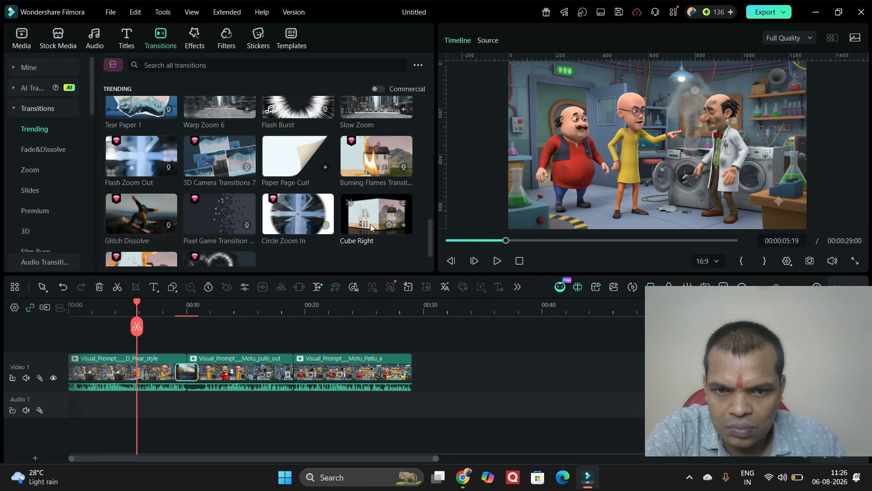
{"action": "mouse_move", "coordinate": [376, 209]}
{"action": "left_mouse_down"}
{"action": "mouse_move", "coordinate": [300, 369]}
{"action": "mouse_move", "coordinate": [280, 374]}
{"action": "left_mouse_up"}
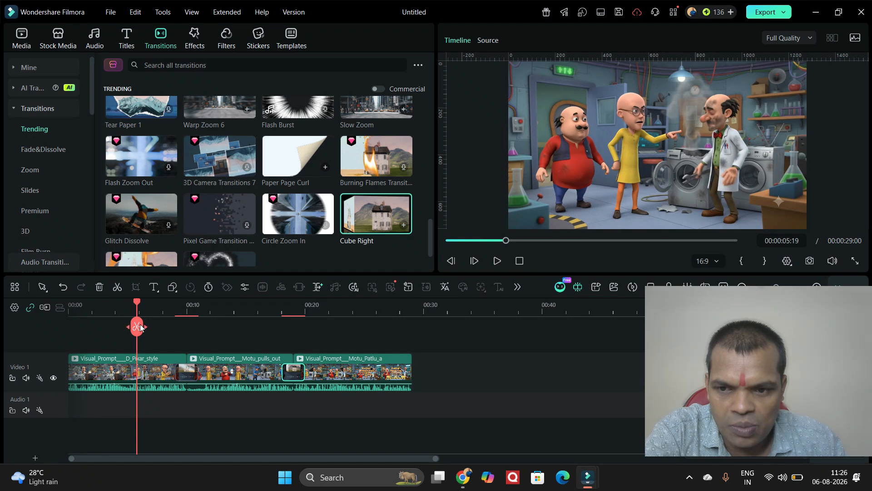
{"action": "left_click", "coordinate": [74, 322]}
{"action": "left_click", "coordinate": [496, 260]}
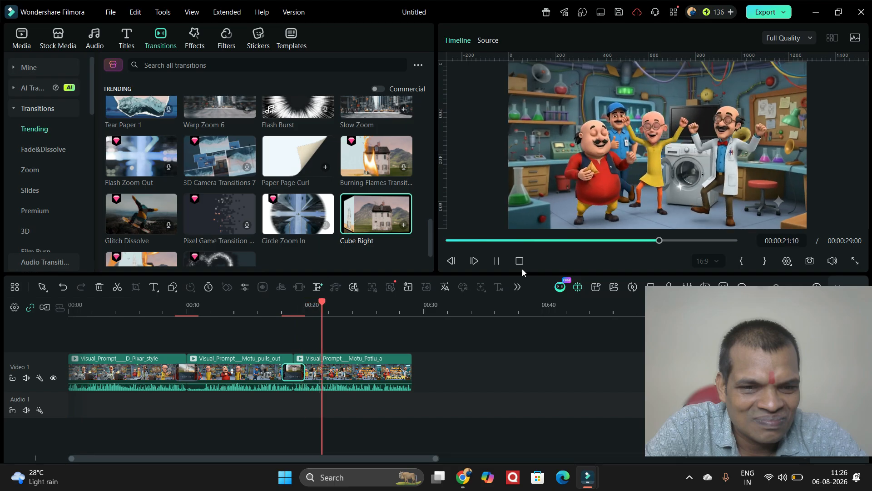
Drop Cube Right onto the clip 1–2 junction and replay the timeline from the start
{"action": "mouse_move", "coordinate": [362, 208]}
{"action": "left_mouse_down"}
{"action": "mouse_move", "coordinate": [186, 339]}
{"action": "mouse_move", "coordinate": [164, 370]}
{"action": "mouse_move", "coordinate": [171, 376]}
{"action": "left_mouse_up"}
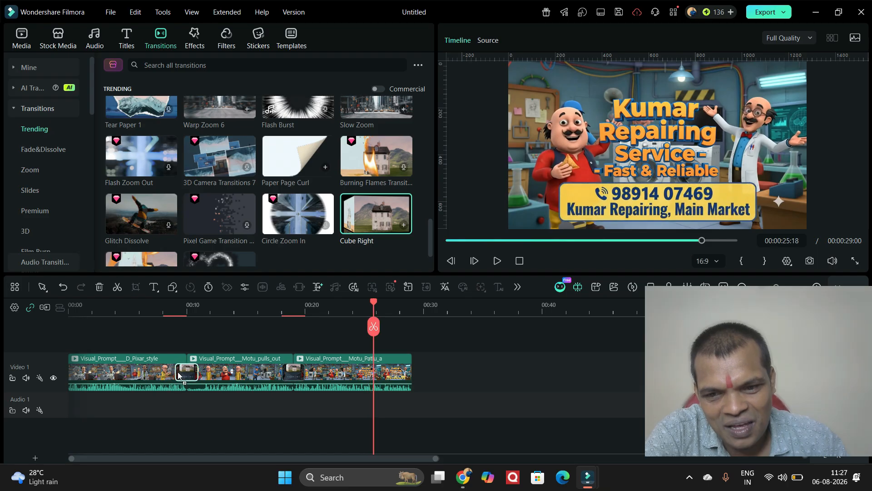
{"action": "left_click_drag", "start_coordinate": [358, 325], "coordinate": [34, 295]}
{"action": "left_click", "coordinate": [497, 260]}
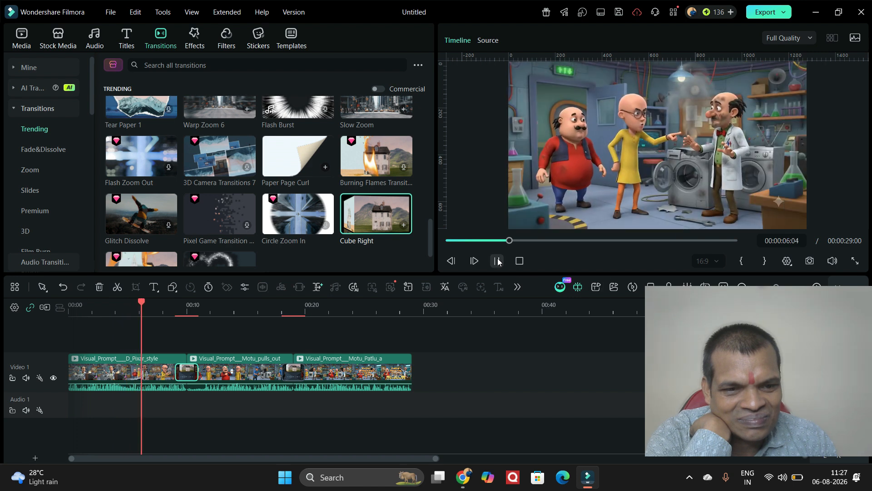
{"action": "left_click", "coordinate": [498, 261]}
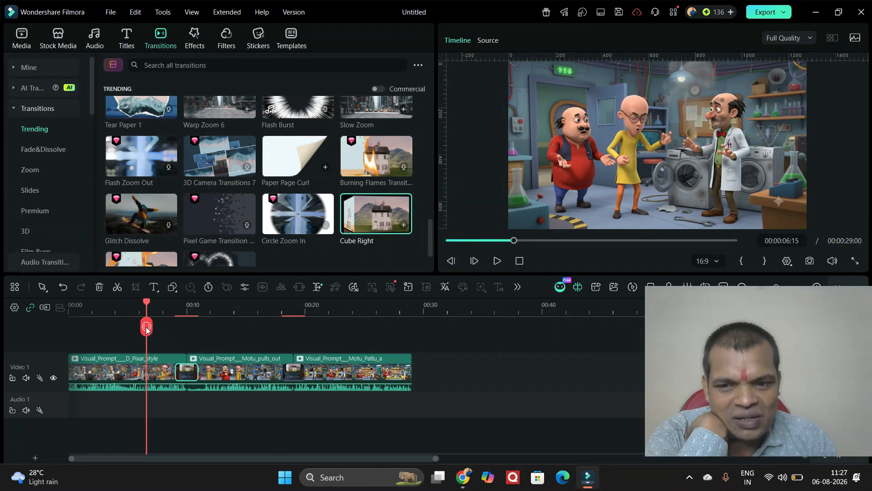
{"action": "left_click_drag", "start_coordinate": [146, 328], "coordinate": [56, 327]}
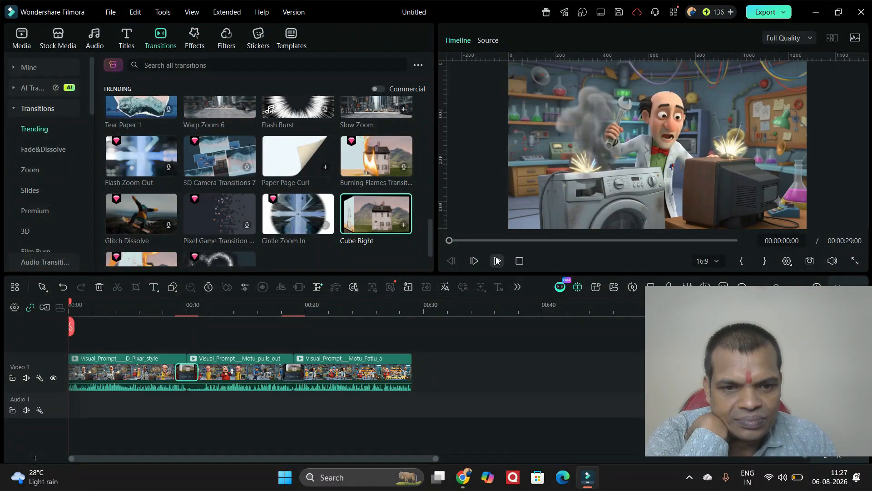
{"action": "left_click", "coordinate": [497, 261]}
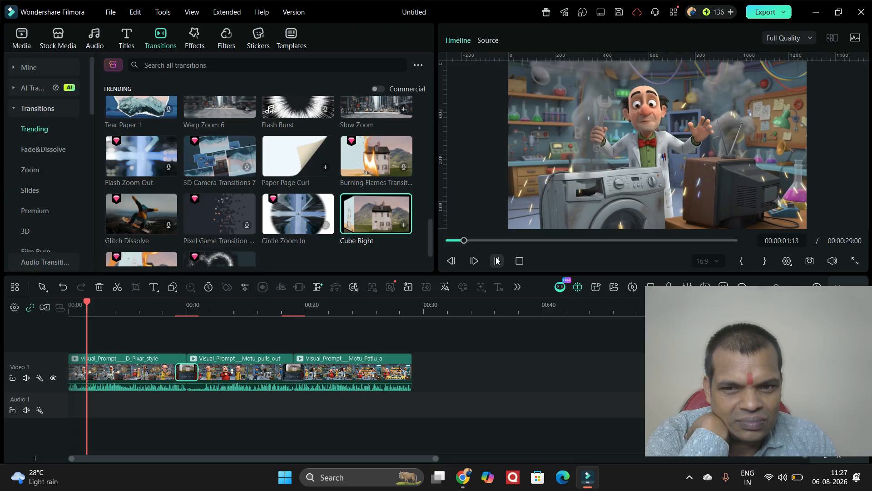